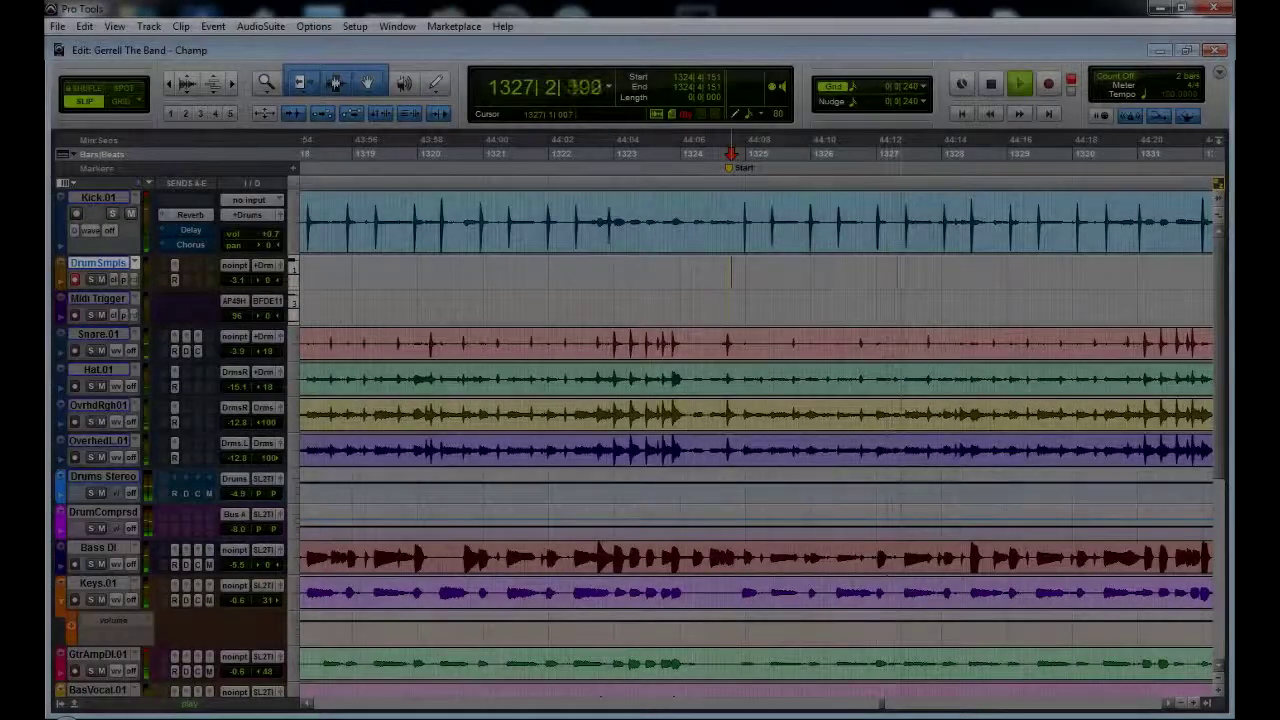
# Clear the BFD Eco window from view and record a single sample hit on the DrumSmpls track around bar 1324.
pyautogui.press('space')
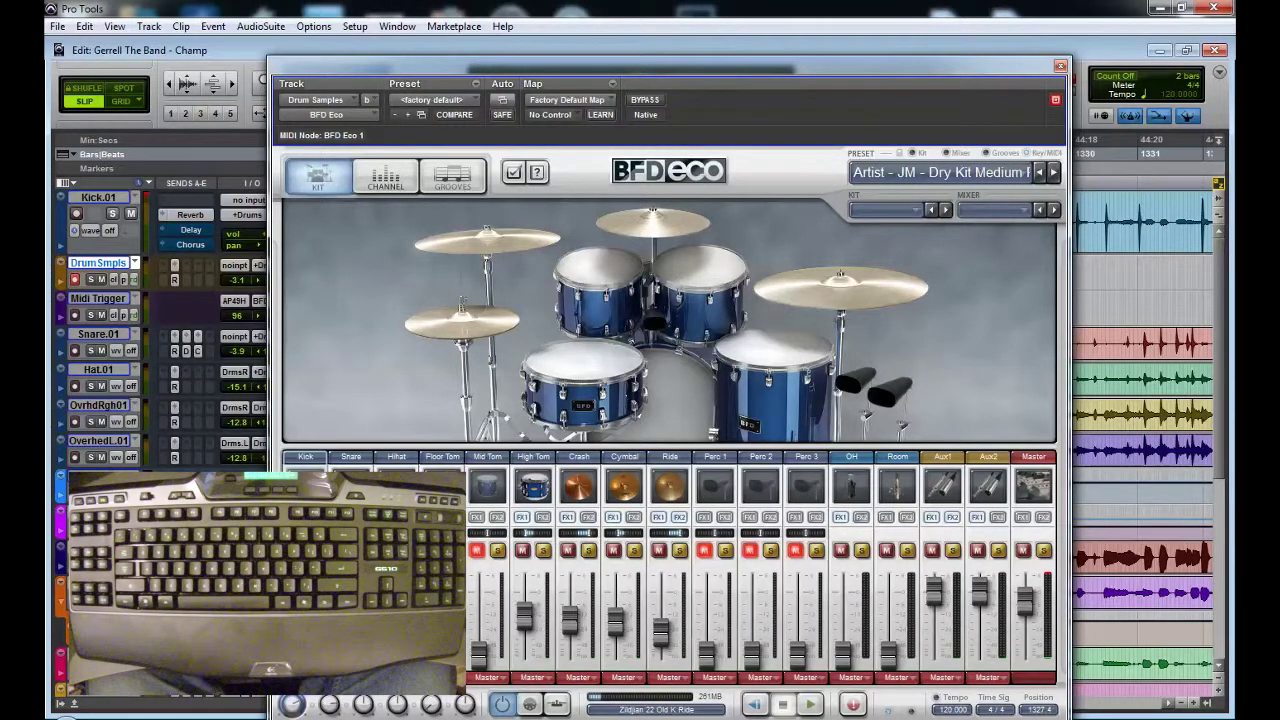
pyautogui.moveTo(440, 66); pyautogui.dragTo(1279, 16)
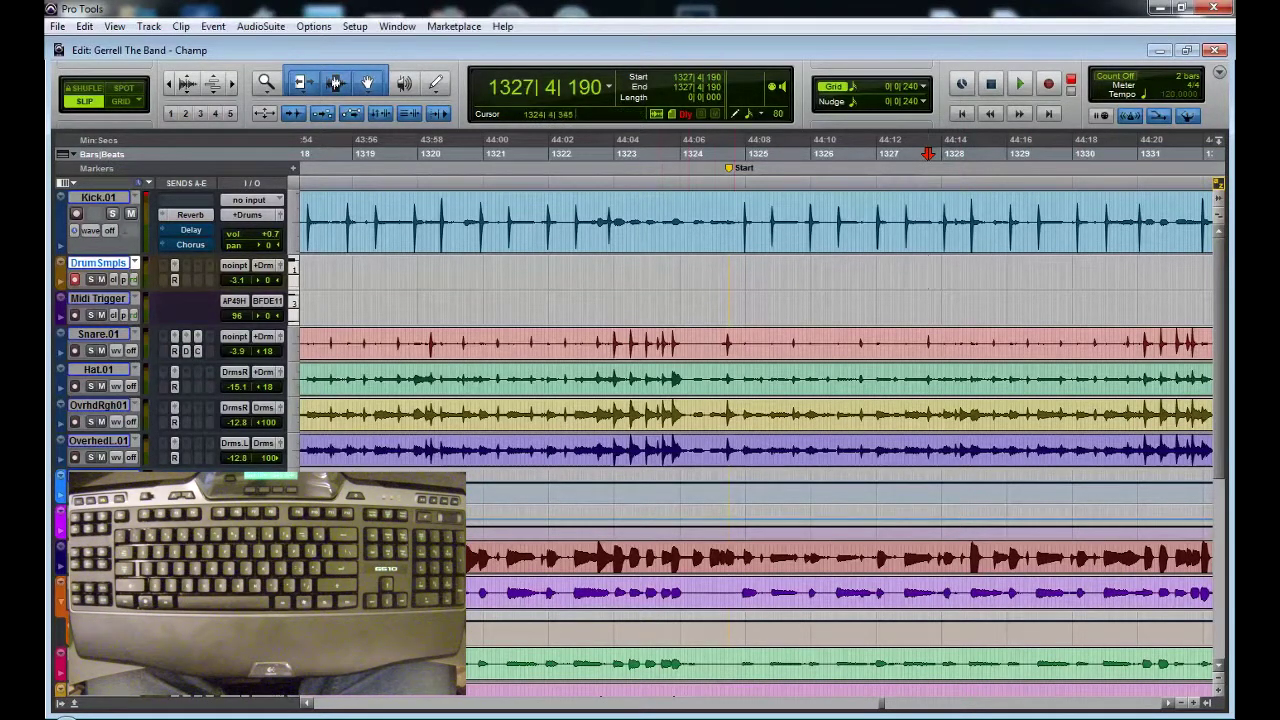
pyautogui.moveTo(680, 272); pyautogui.dragTo(1006, 272)
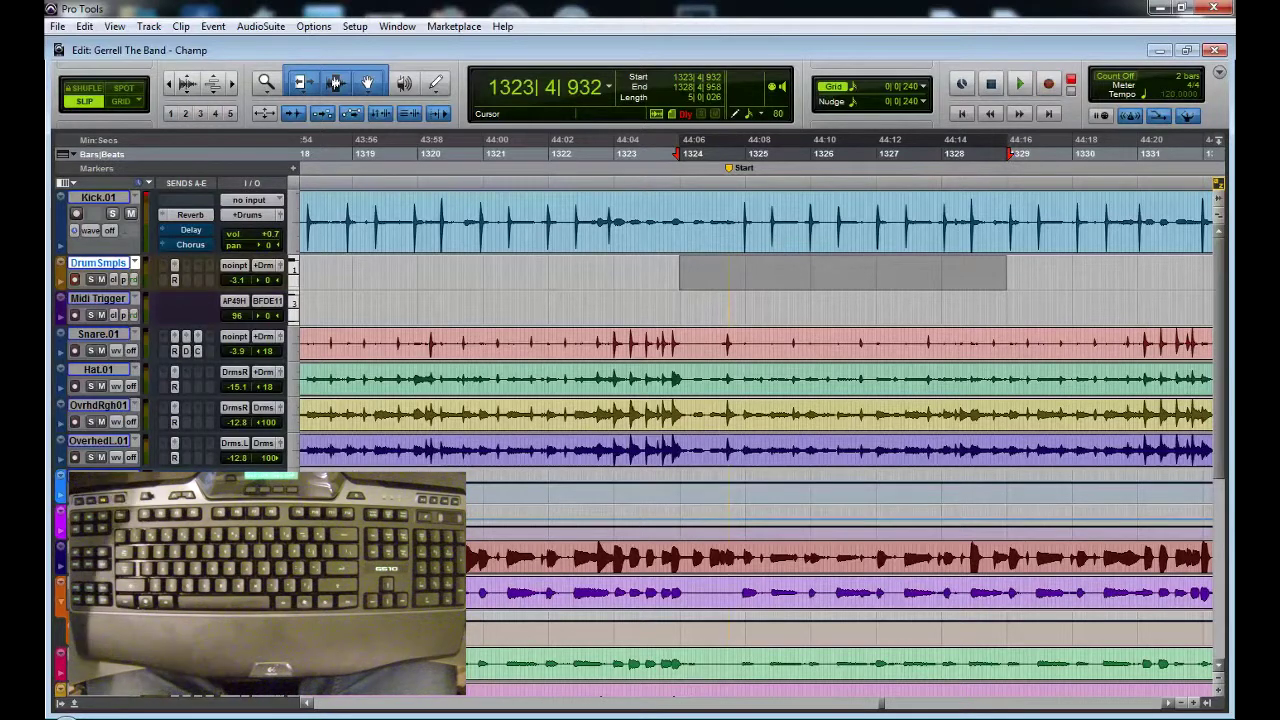
pyautogui.press('space')
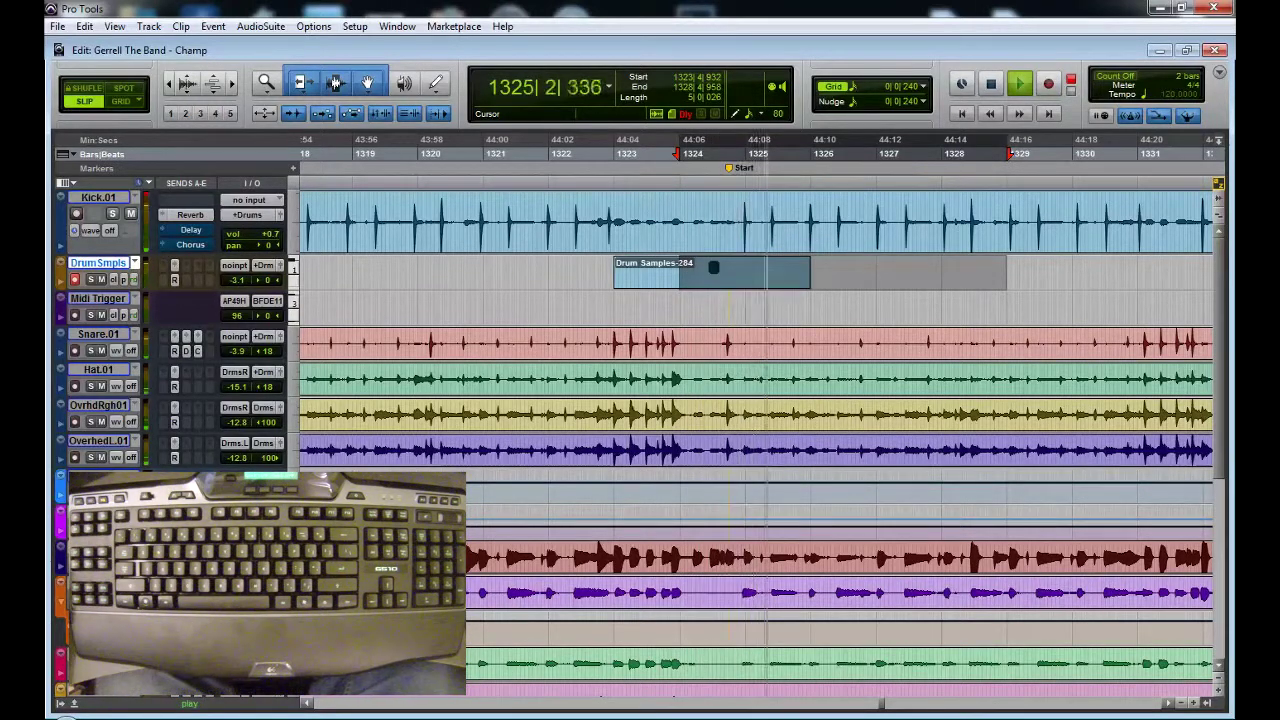
pyautogui.press('space')
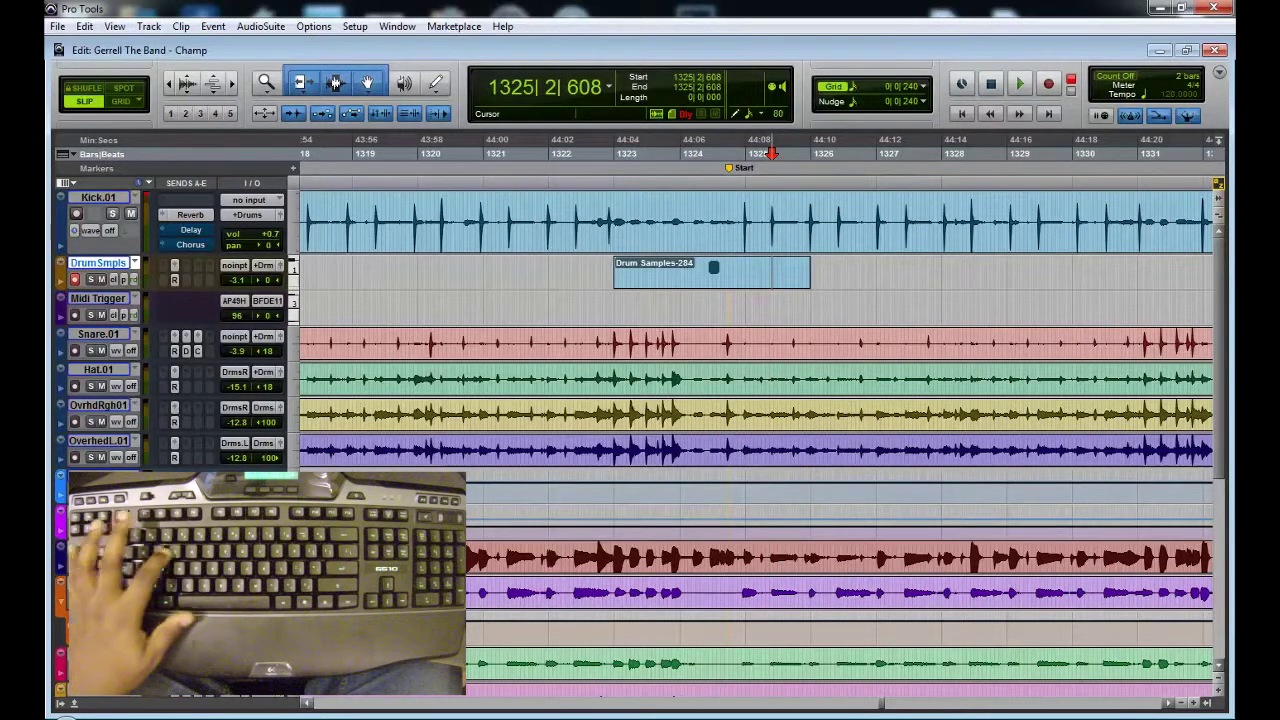
# Enlarge the DrumSmpls track, select the recorded C1 note and switch the track view from velocity to clips.
pyautogui.press('e')
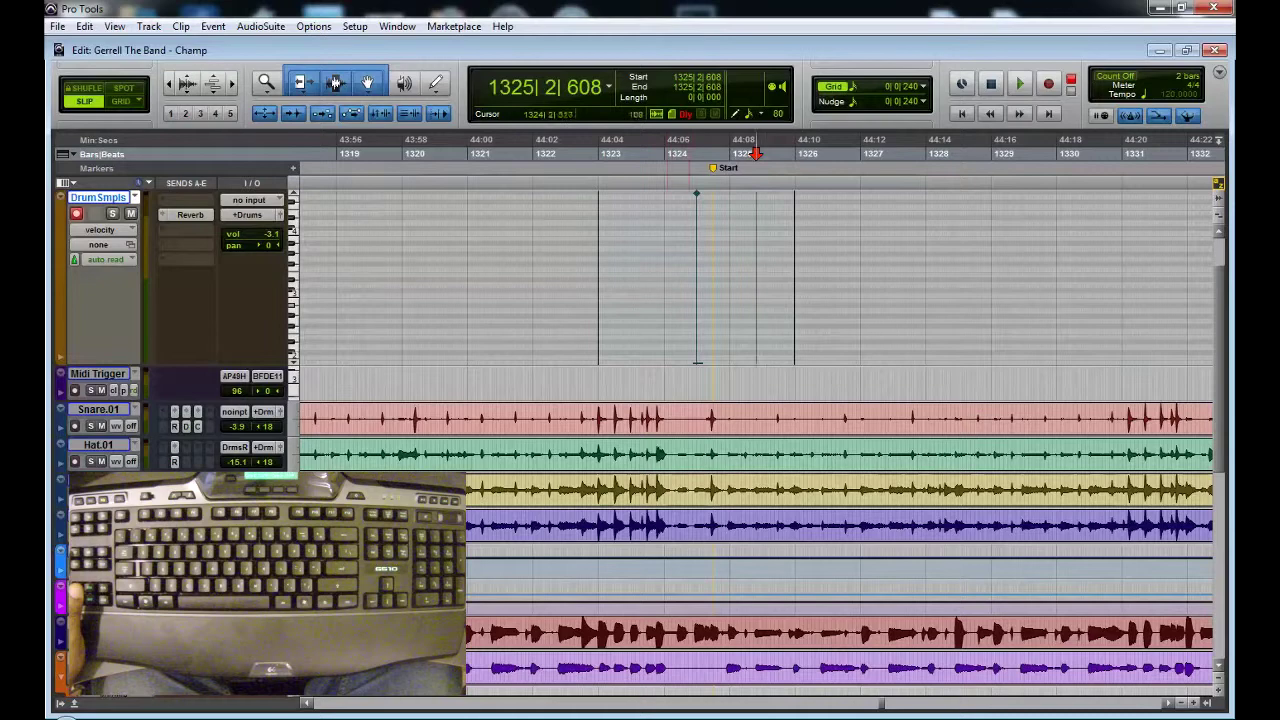
pyautogui.click(696, 194)
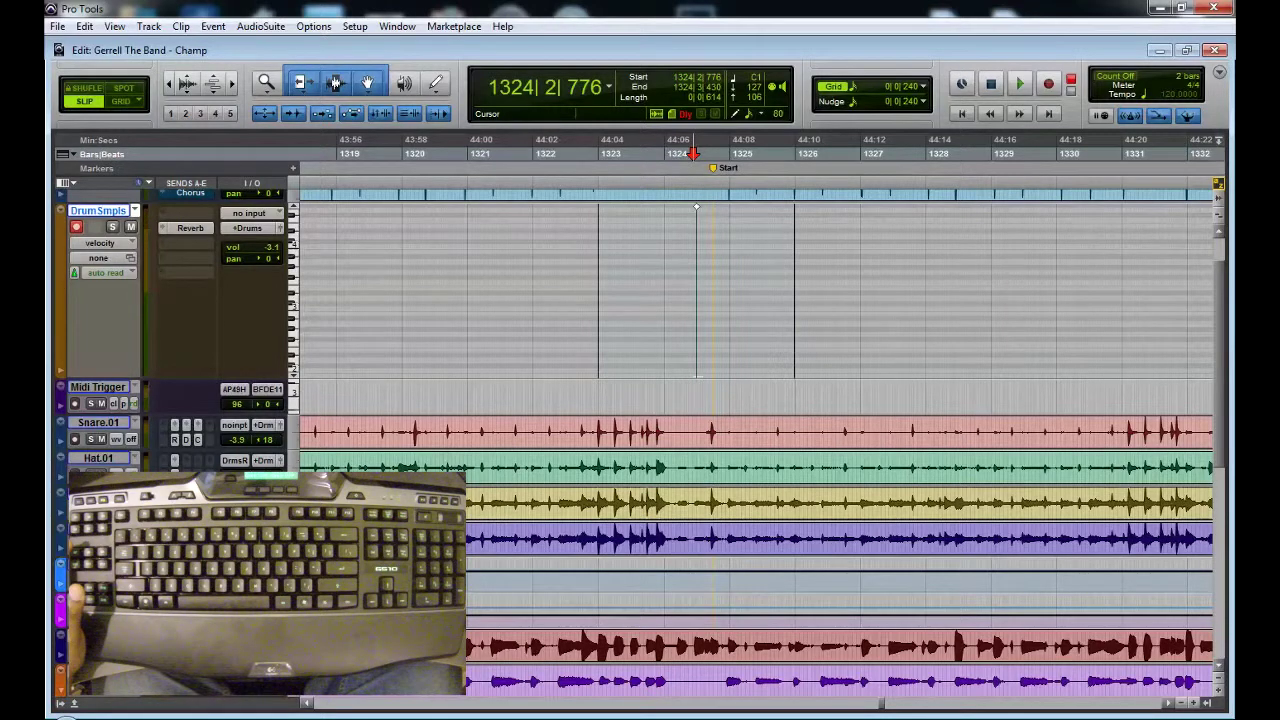
pyautogui.click(100, 243)
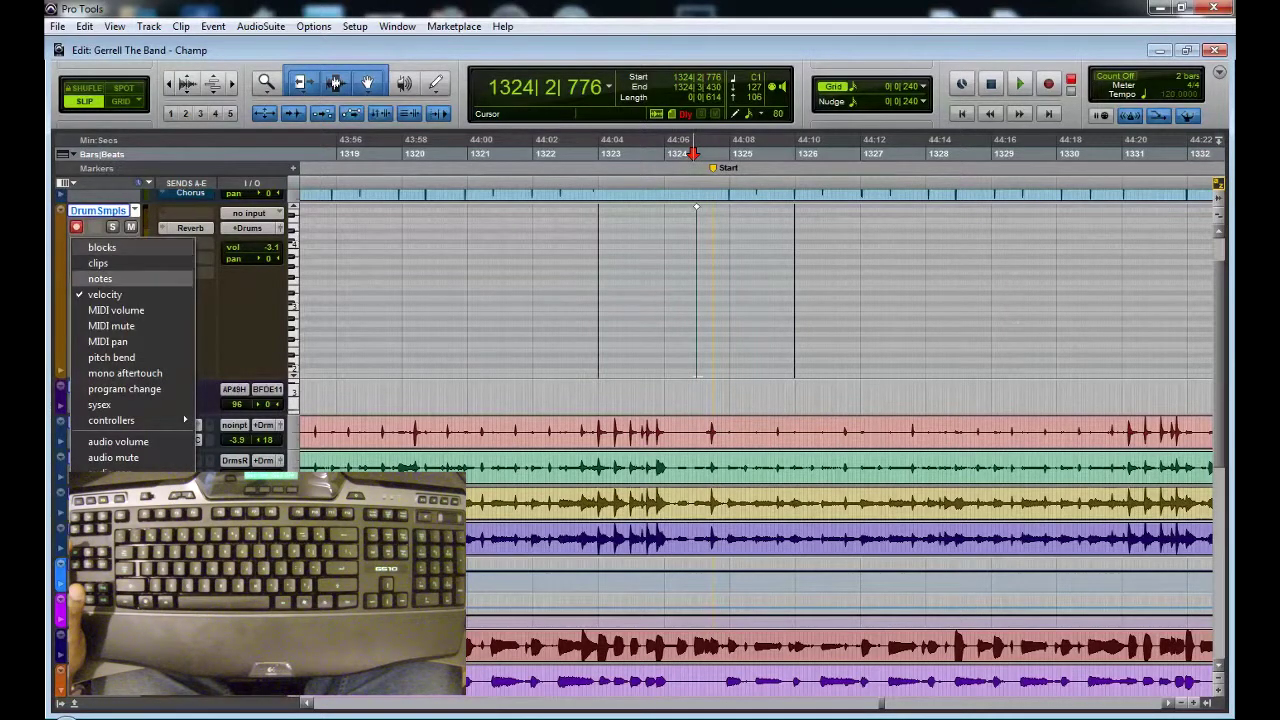
pyautogui.click(98, 263)
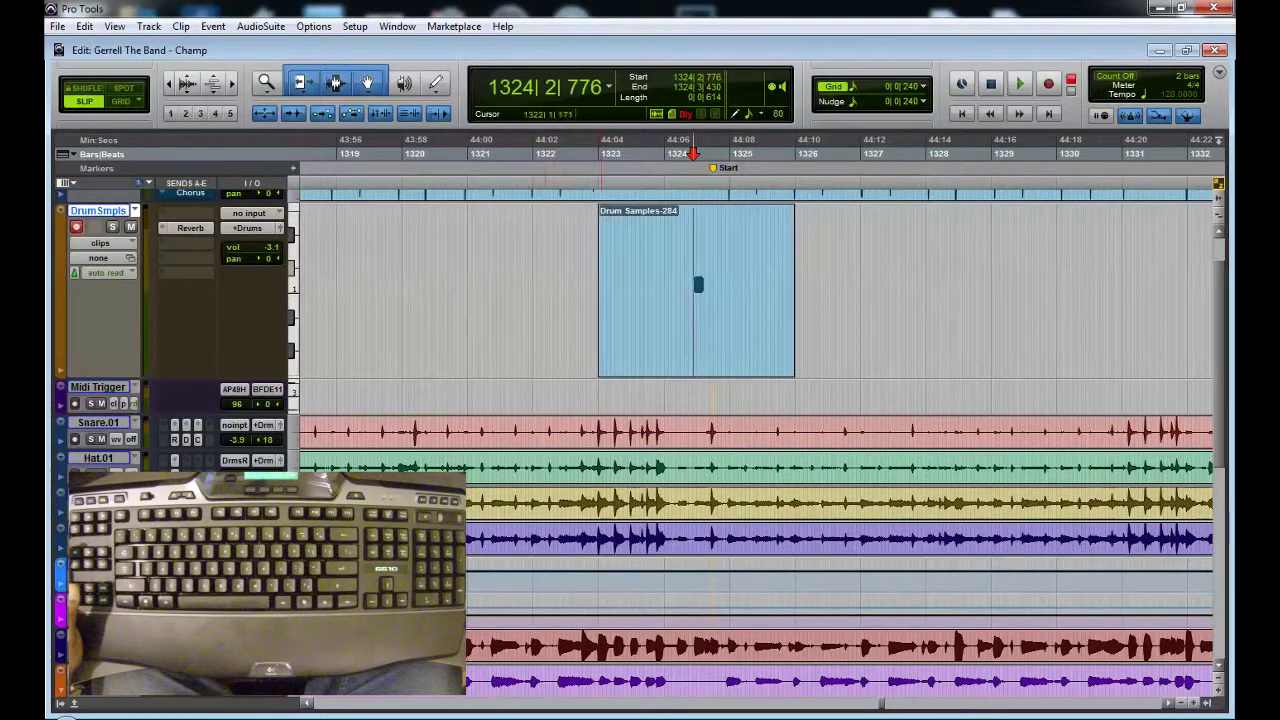
# Trim the start of the DrumSmpls clip to just before its note, at 1324|2|763.
pyautogui.moveTo(600, 290); pyautogui.dragTo(691, 290)
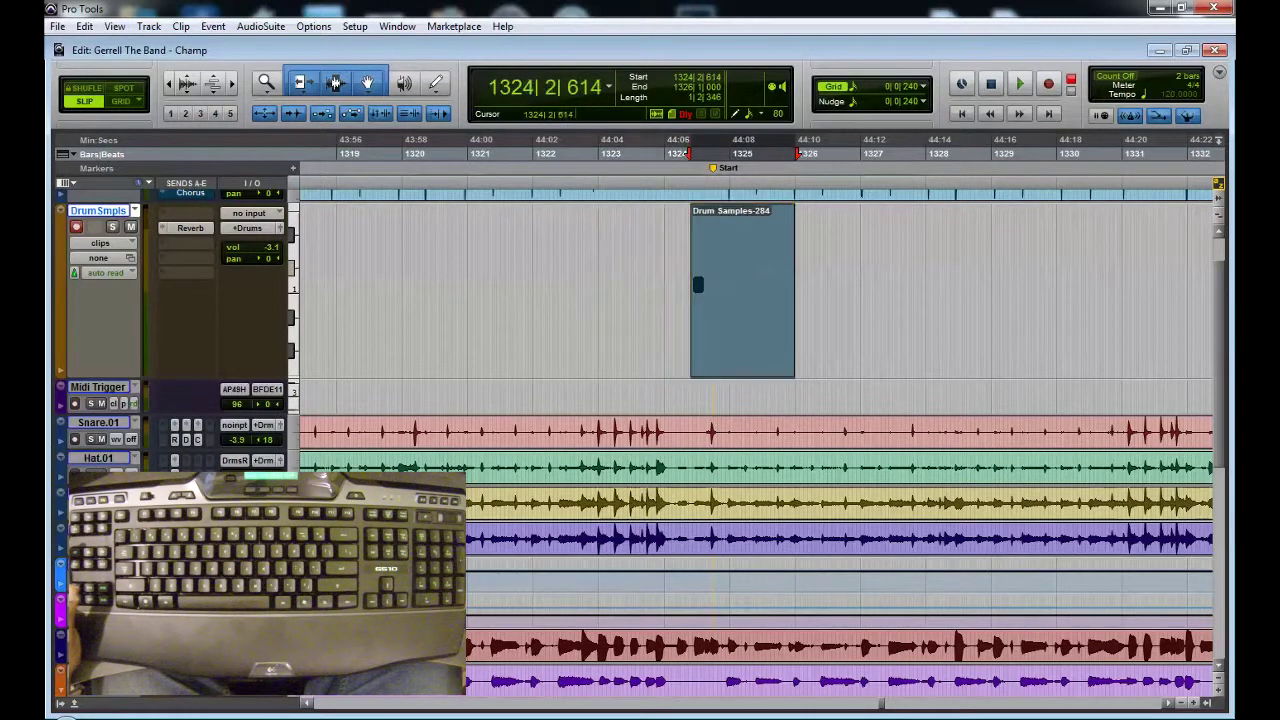
pyautogui.hotkey('ctrl', ']')
pyautogui.hotkey('ctrl', ']')
pyautogui.hotkey('ctrl', ']')
pyautogui.hotkey('ctrl', ']')
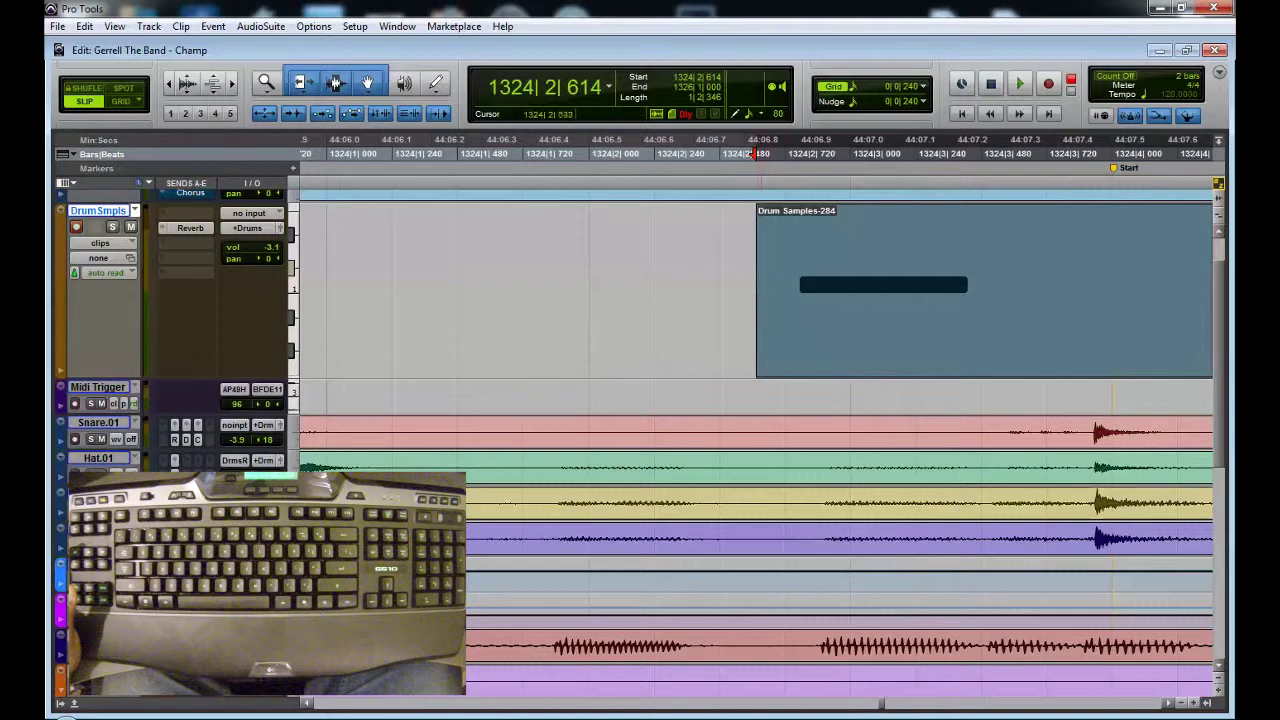
pyautogui.moveTo(760, 290); pyautogui.dragTo(800, 290)
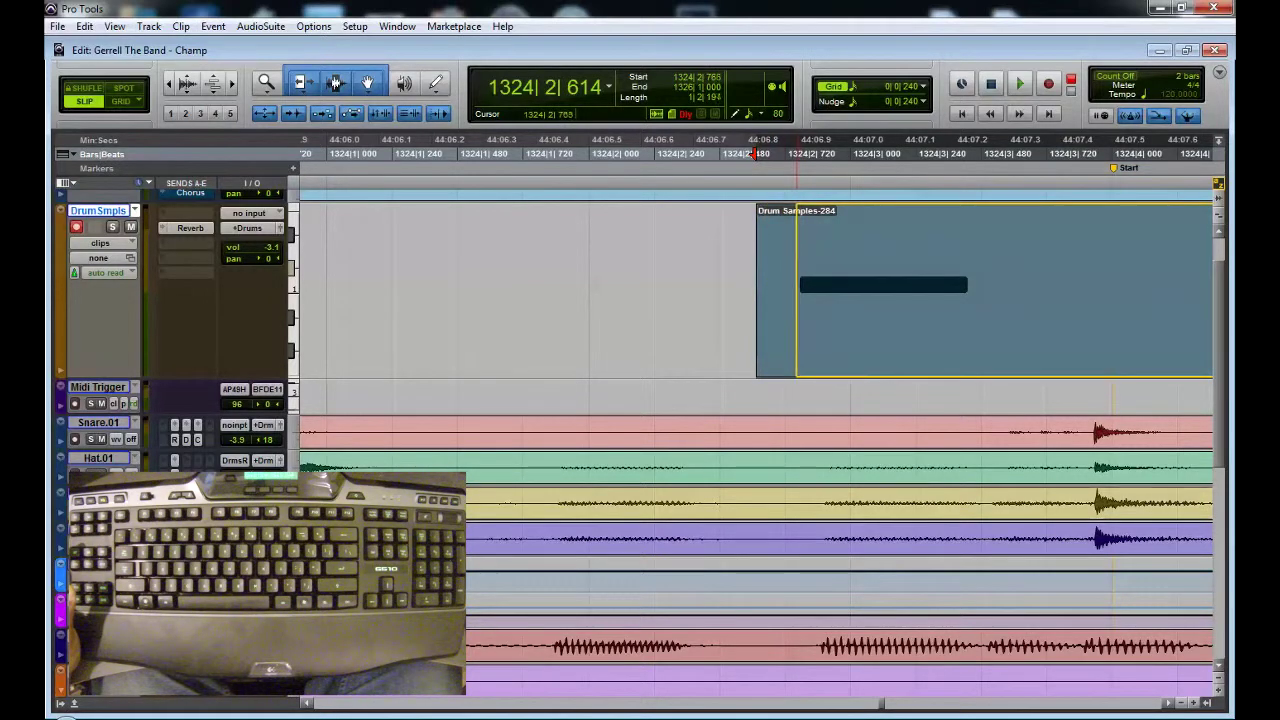
pyautogui.press('a')
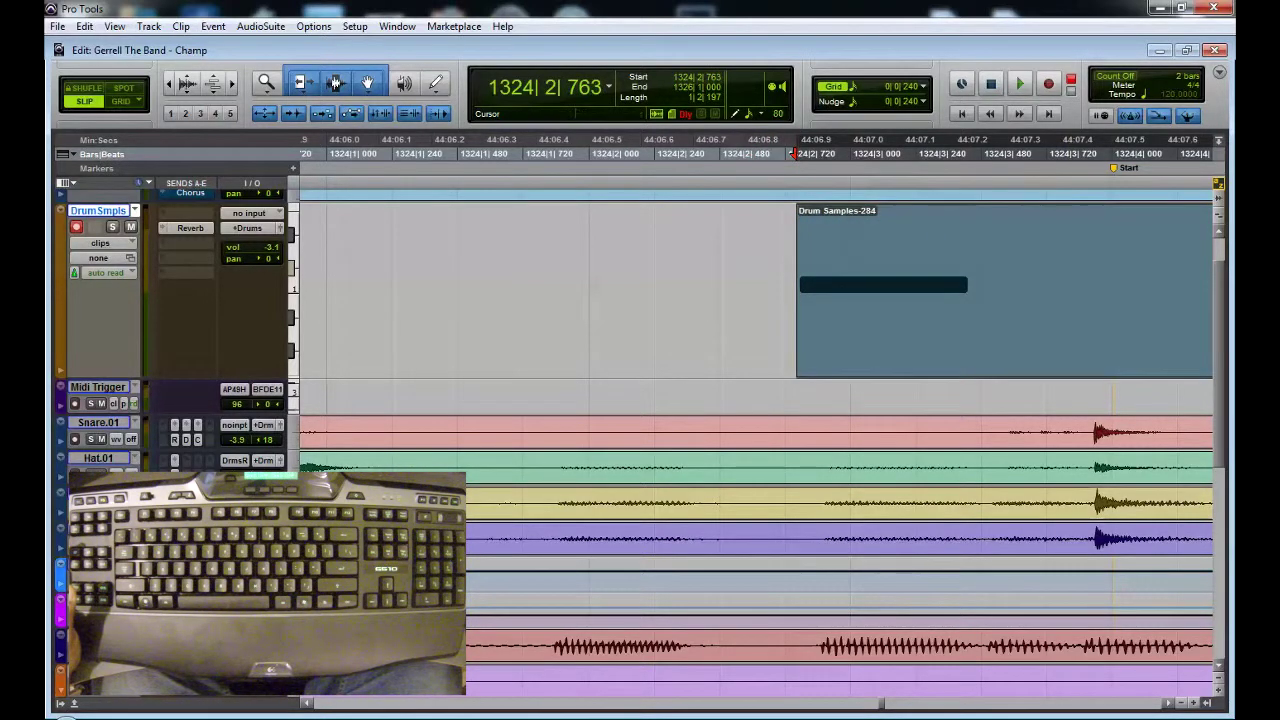
# Trim the DrumSmpls clip tightly around its note, with the end at 1324|3|439 and the start at 1324|2|772.
pyautogui.hscroll(2, 881, 432)
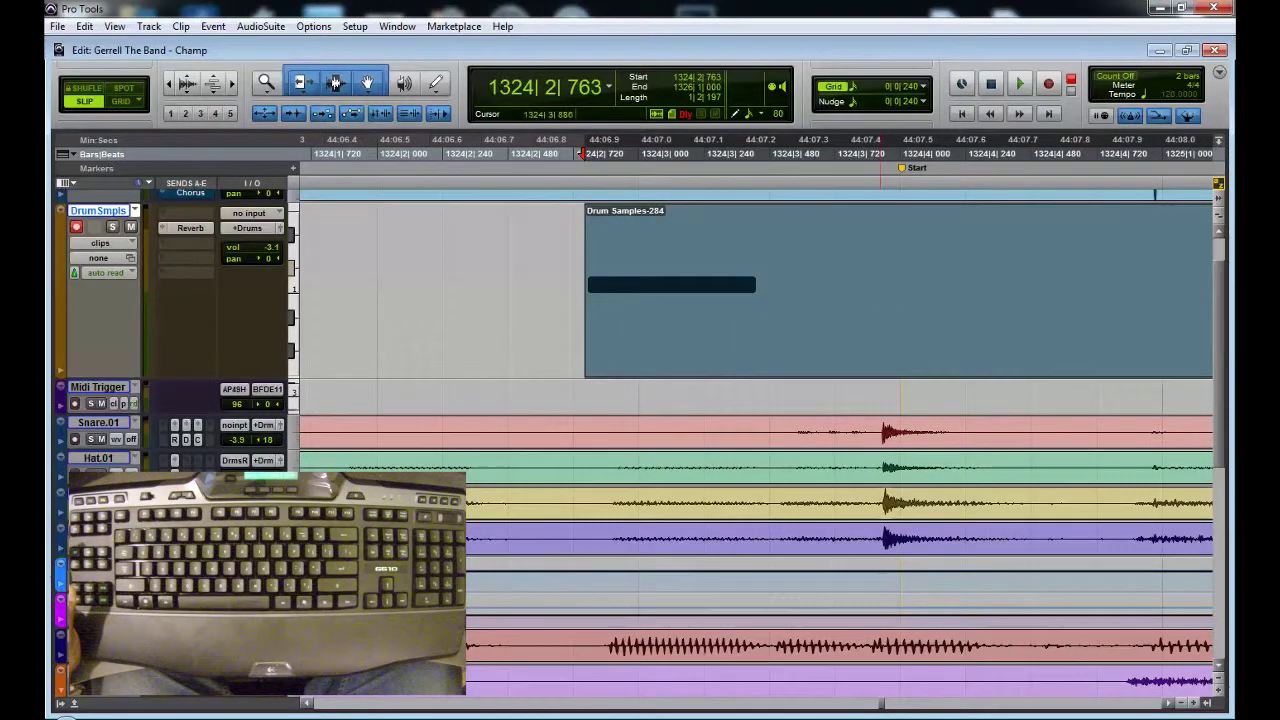
pyautogui.press('r')
pyautogui.press('r')
pyautogui.press('r')
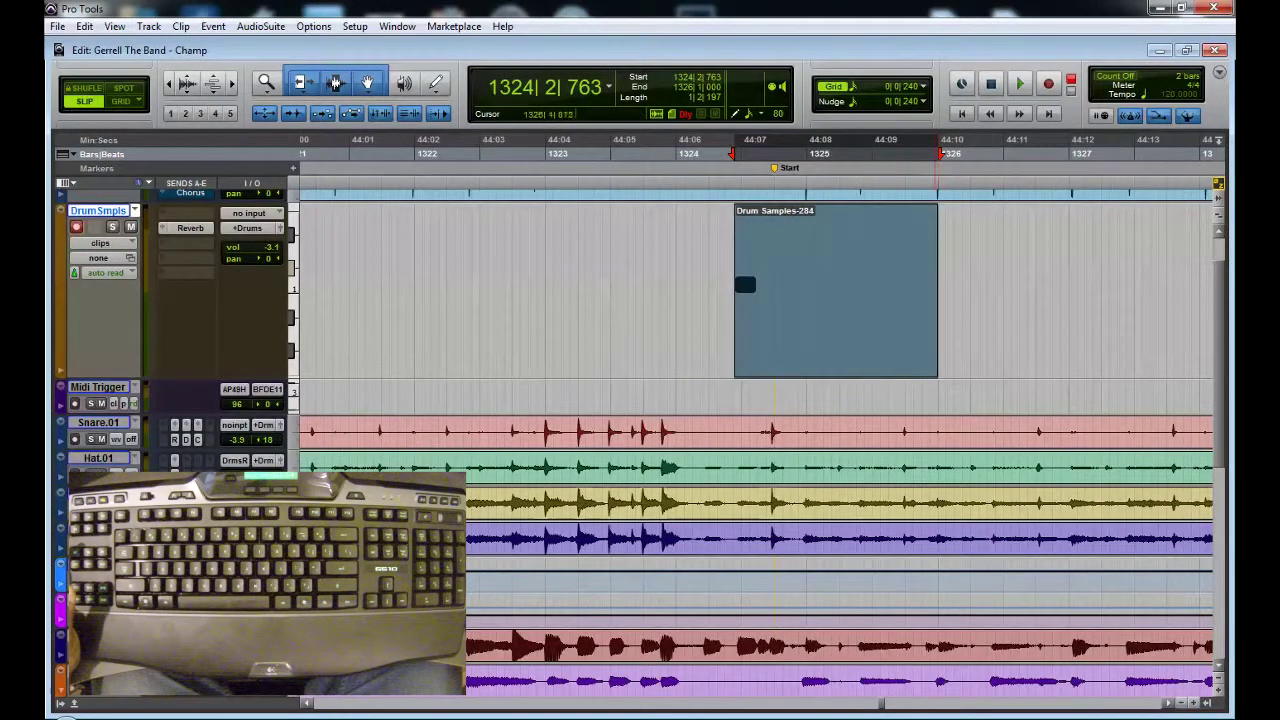
pyautogui.moveTo(937, 290); pyautogui.dragTo(760, 290)
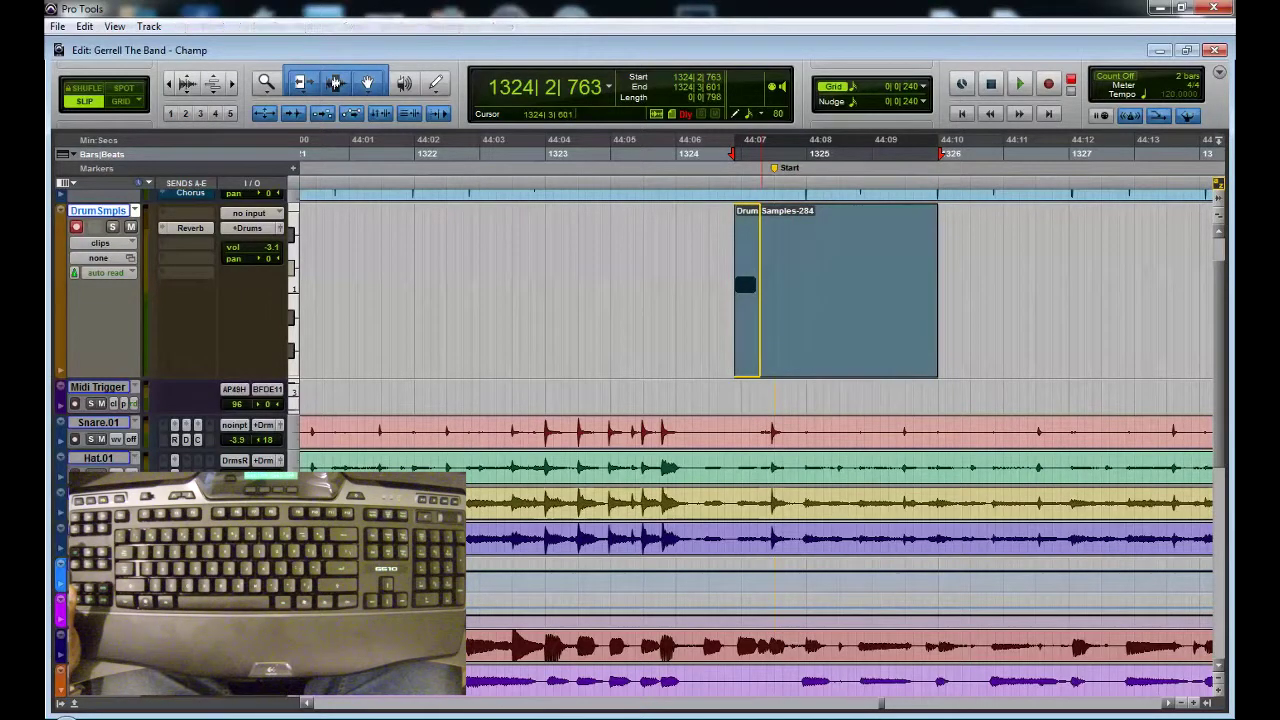
pyautogui.hotkey('ctrl', 't')
pyautogui.press('t')
pyautogui.press('t')
pyautogui.press('t')
pyautogui.press('t')
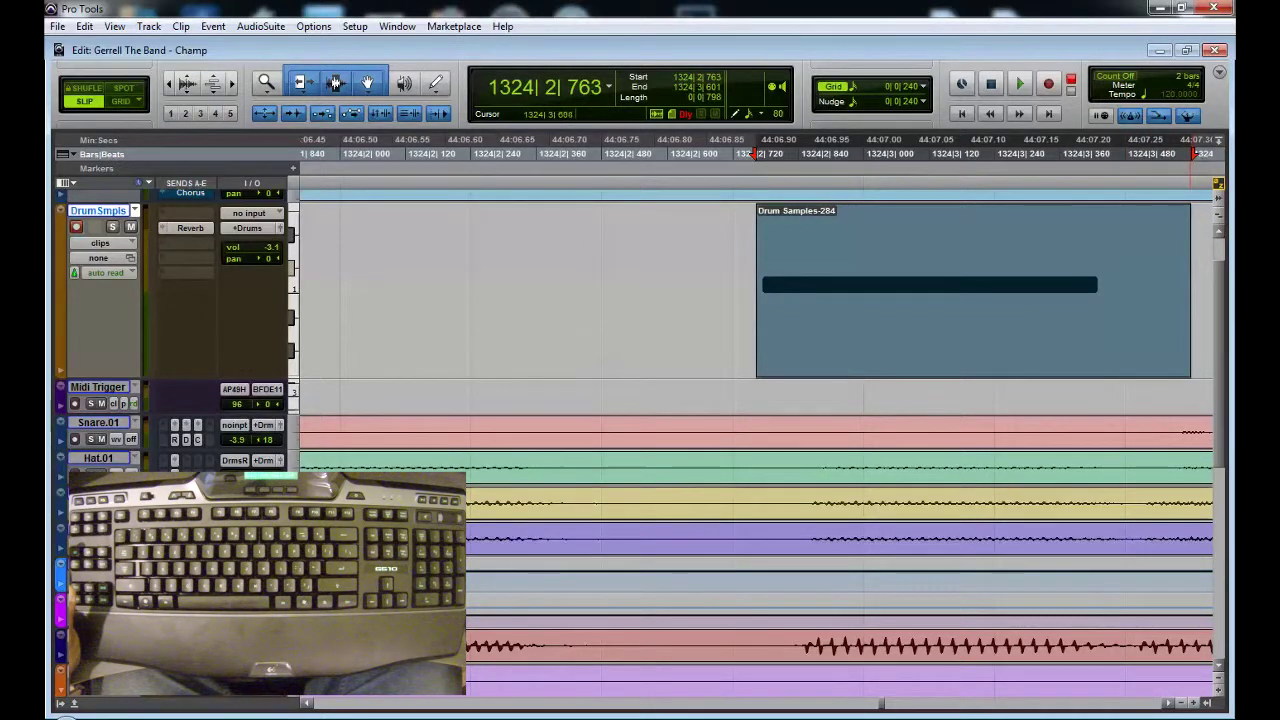
pyautogui.moveTo(1189, 290); pyautogui.dragTo(1102, 290)
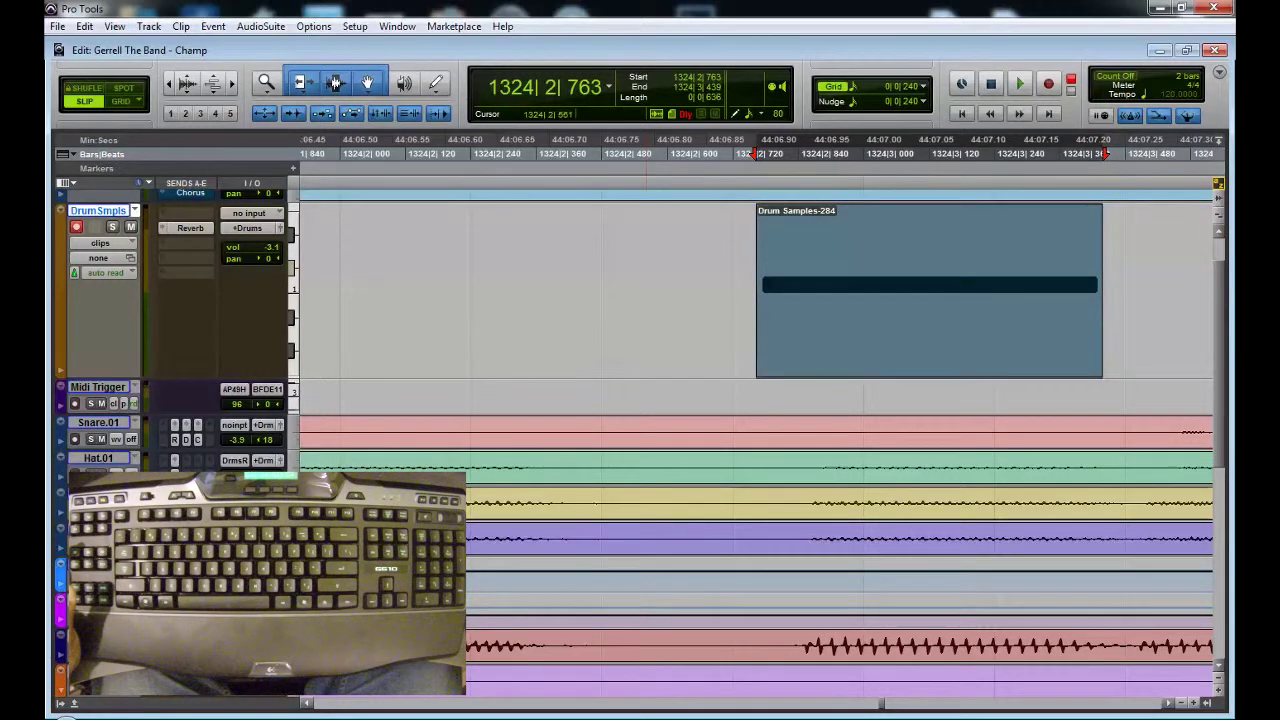
pyautogui.moveTo(756, 290); pyautogui.dragTo(761, 290)
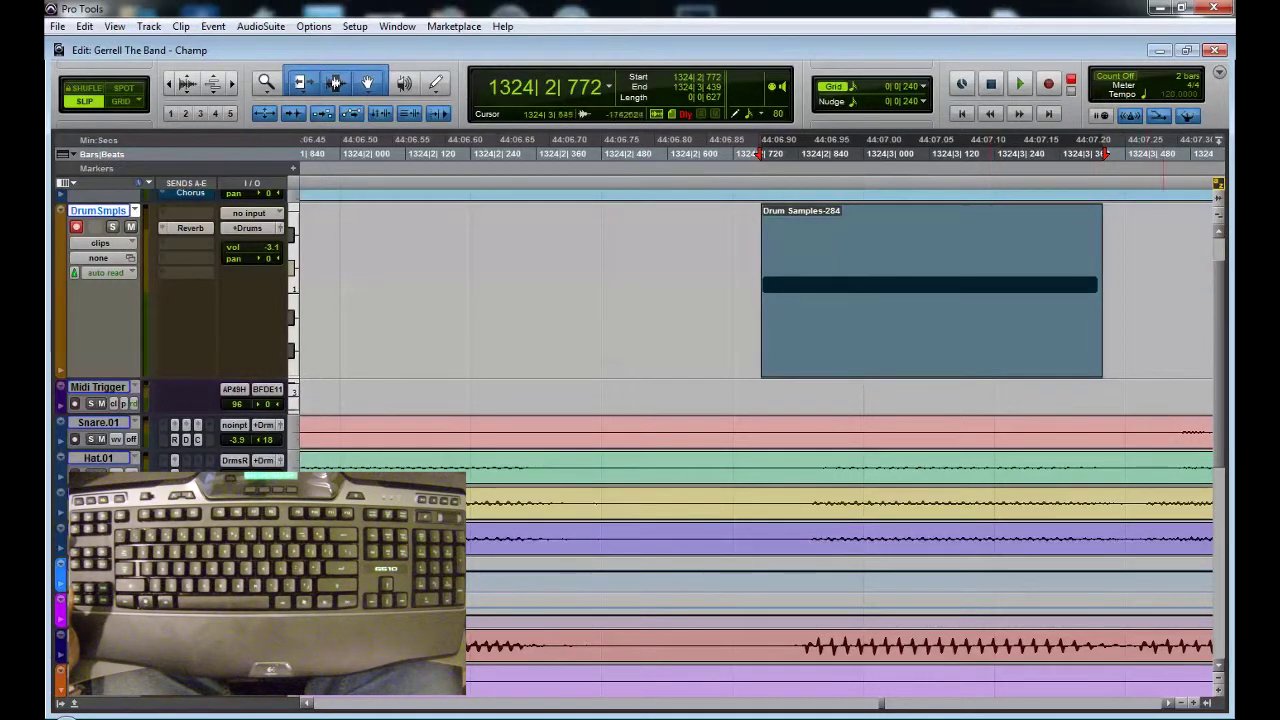
# Move the trimmed DrumSmpls clip beneath the kick hit just before bar 1325, starting at 1324|4|891.
pyautogui.press('r')
pyautogui.press('r')
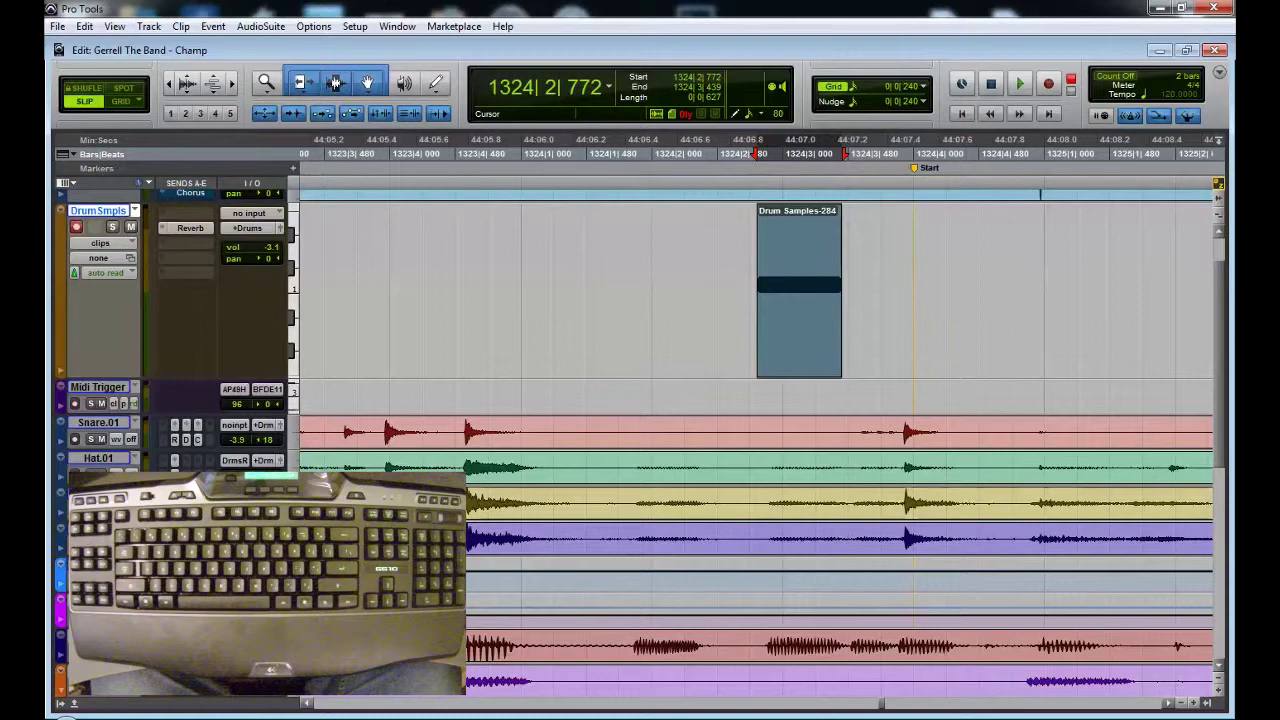
pyautogui.scroll(2, 756, 400)
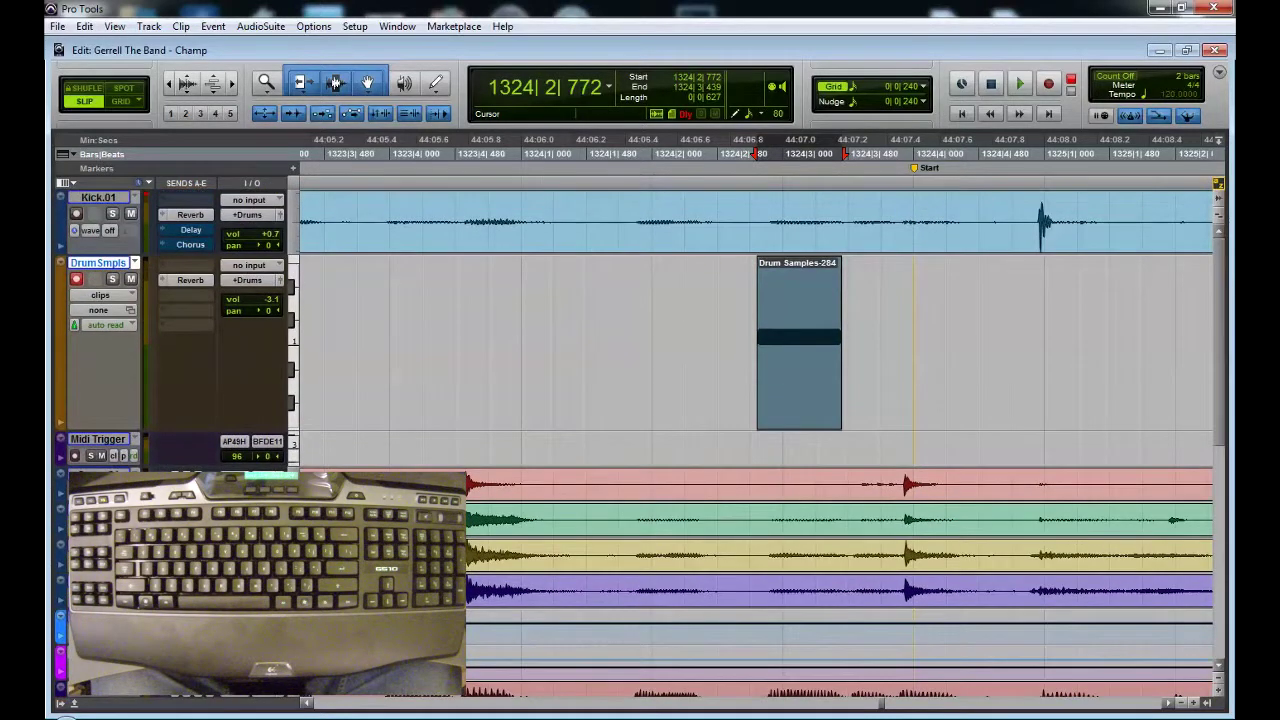
pyautogui.moveTo(804, 300); pyautogui.dragTo(1092, 300)
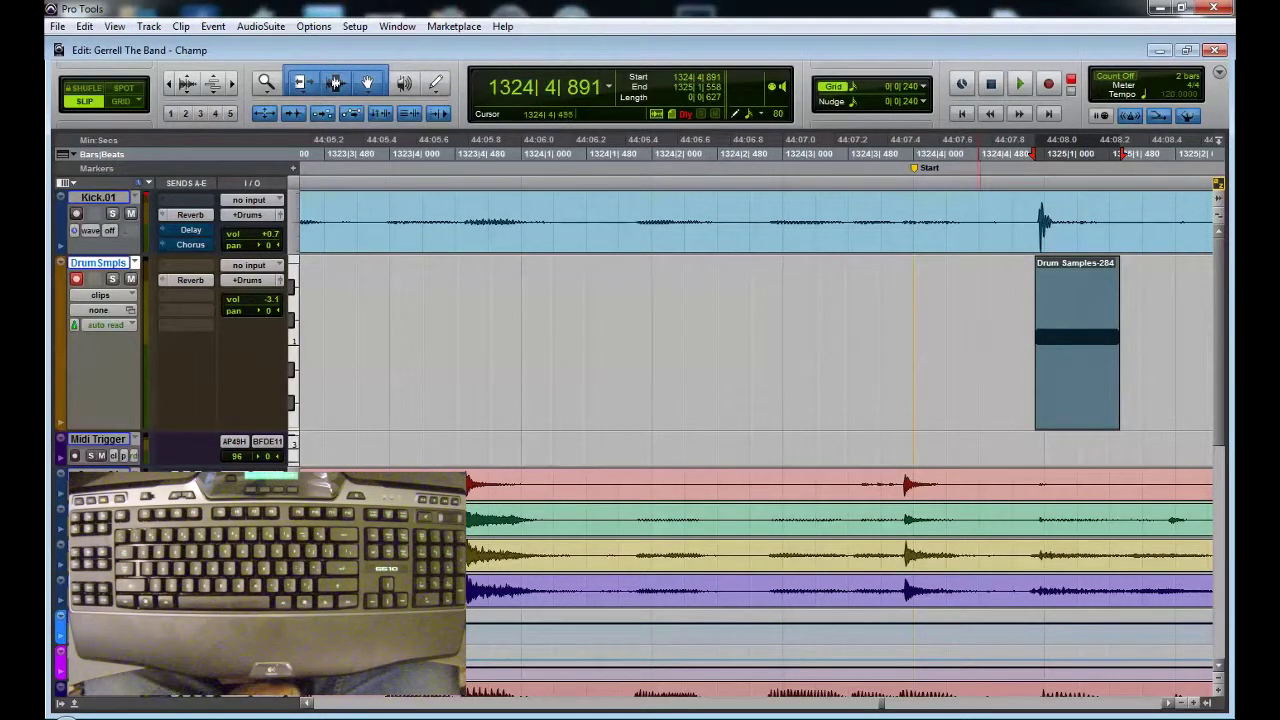
# Align the DrumSmpls clip more closely with the start of the Kick.01 hit by moving its start to 1324|4|910.
pyautogui.click(1036, 218)
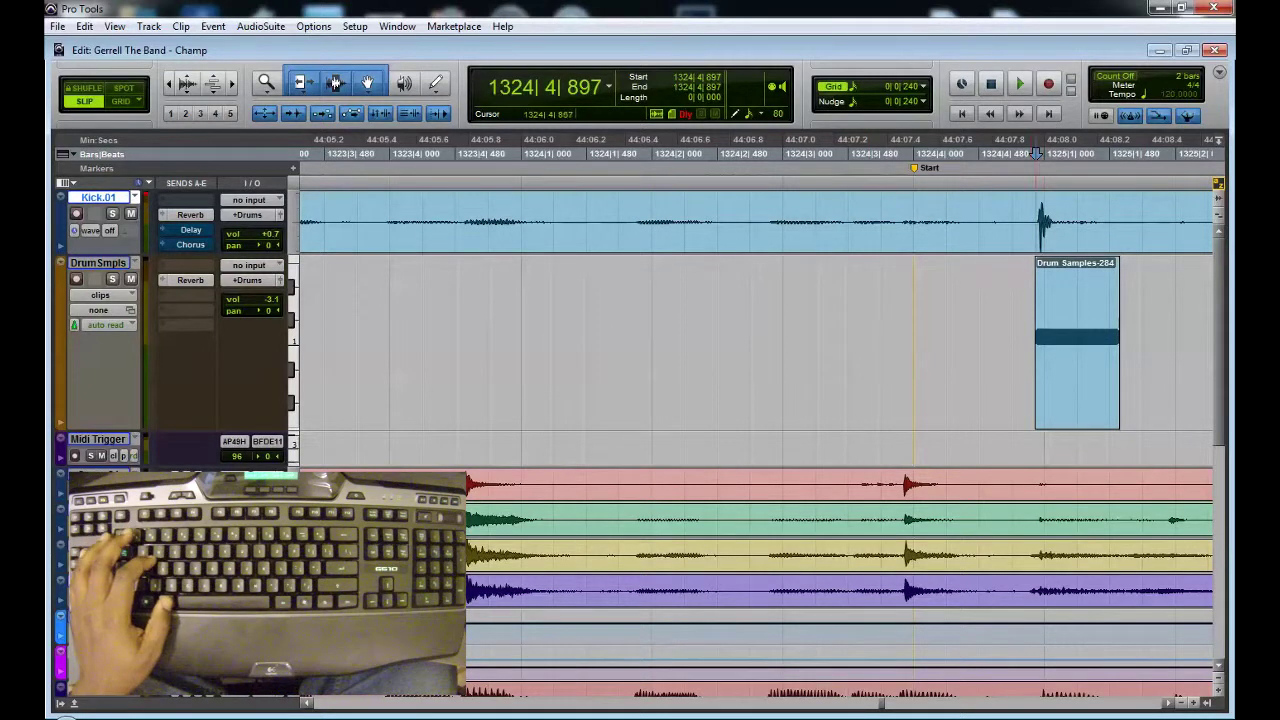
pyautogui.press('t')
pyautogui.press('t')
pyautogui.press('t')
pyautogui.press('t')
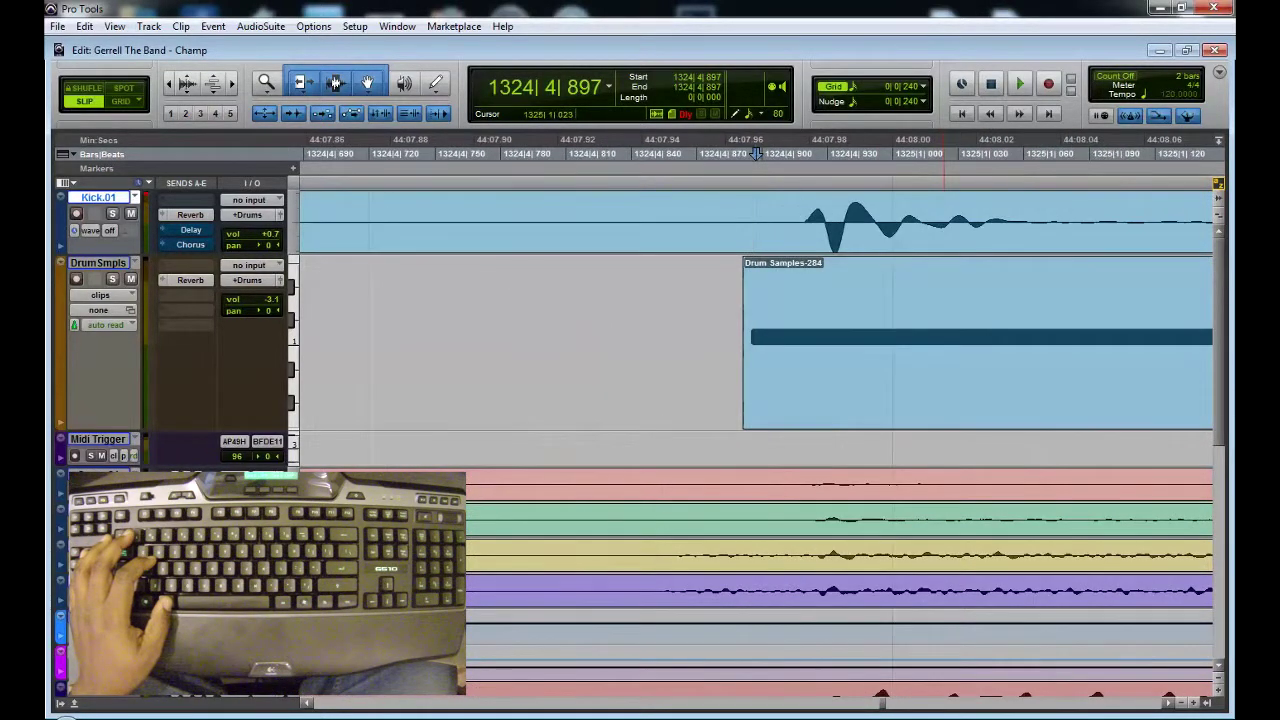
pyautogui.click(799, 153)
pyautogui.moveTo(834, 300); pyautogui.dragTo(864, 300)
pyautogui.moveTo(768, 380); pyautogui.dragTo(812, 380)
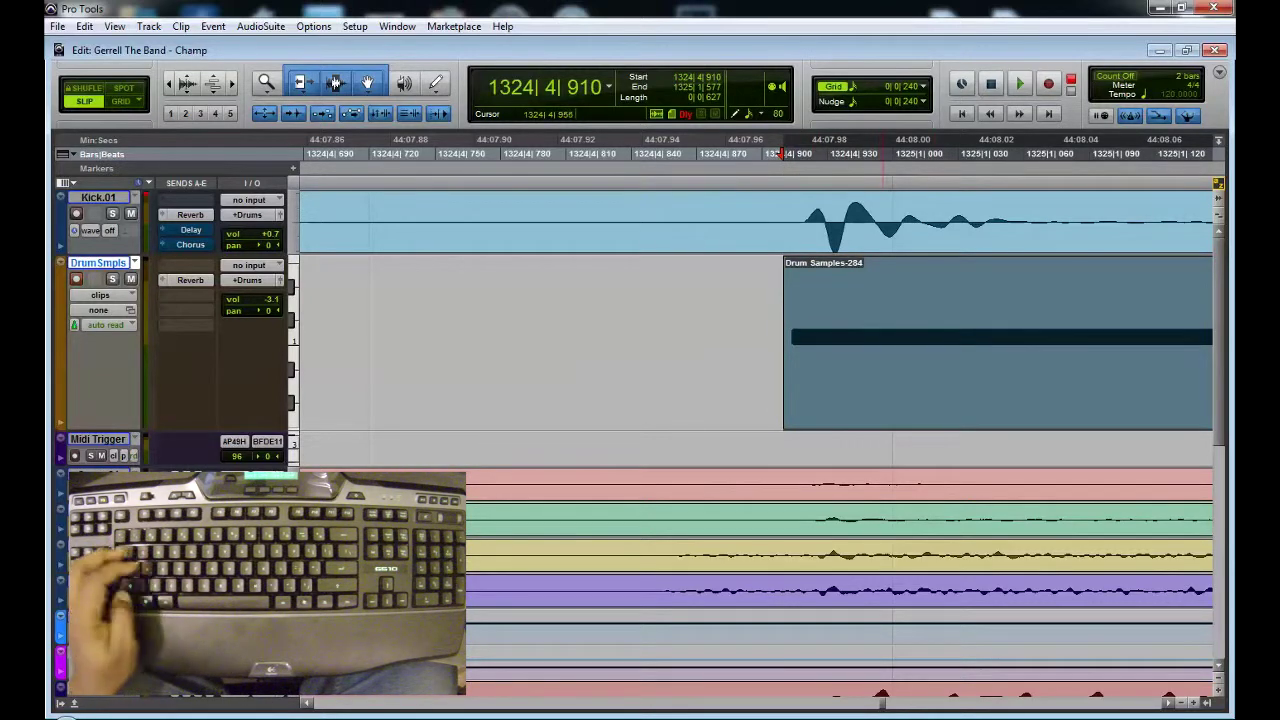
# Copy the aligned DrumSmpls clip with the following kick hits in view.
pyautogui.press('r')
pyautogui.press('r')
pyautogui.press('r')
pyautogui.press('r')
pyautogui.press('r')
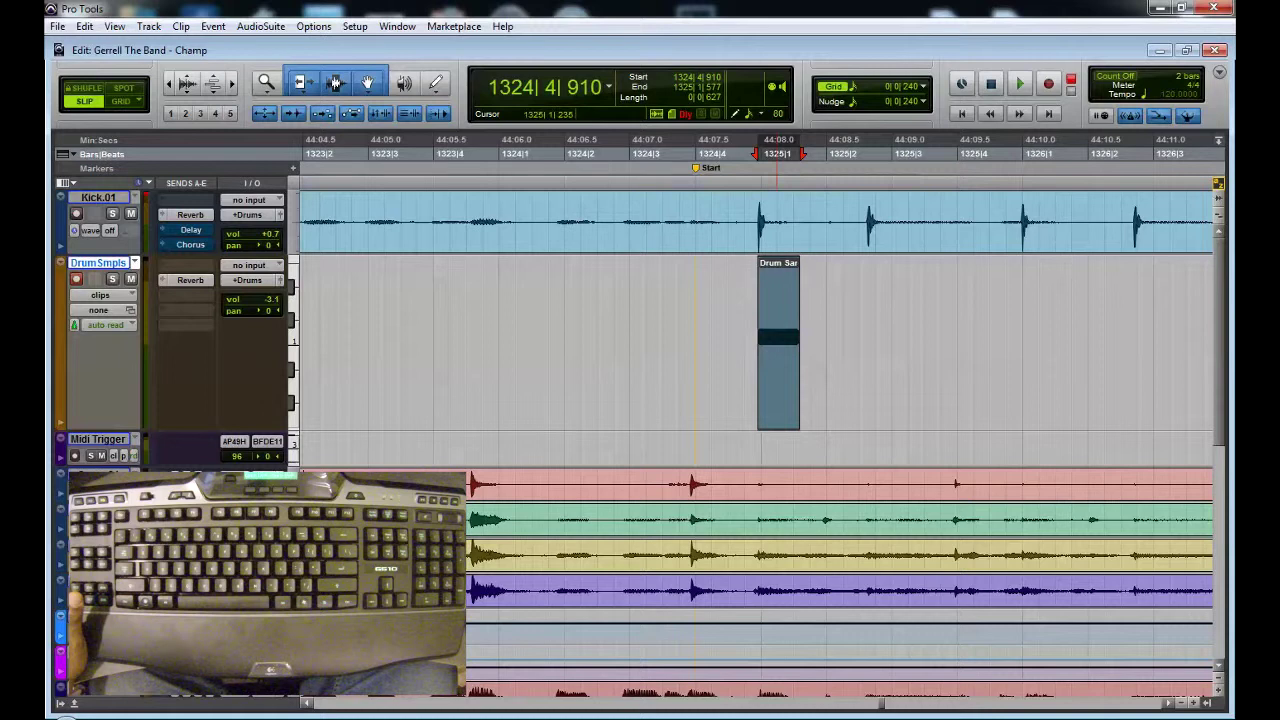
pyautogui.rightClick(781, 294)
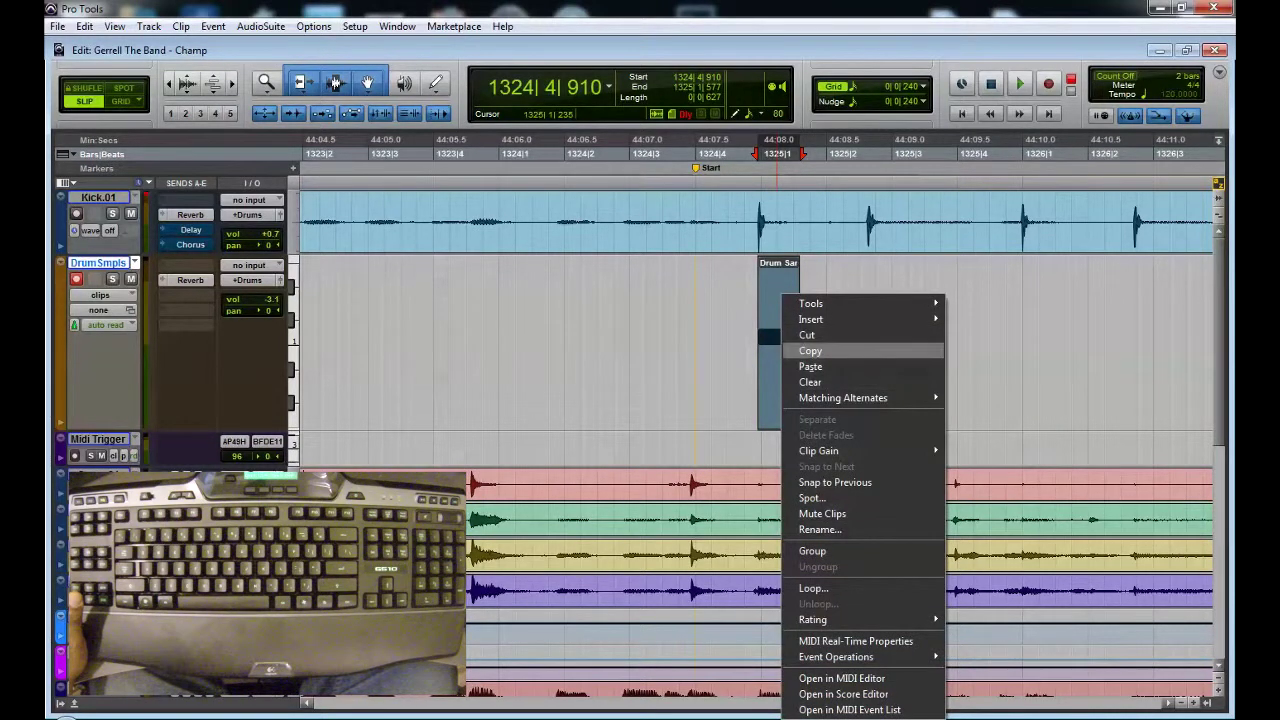
pyautogui.click(810, 351)
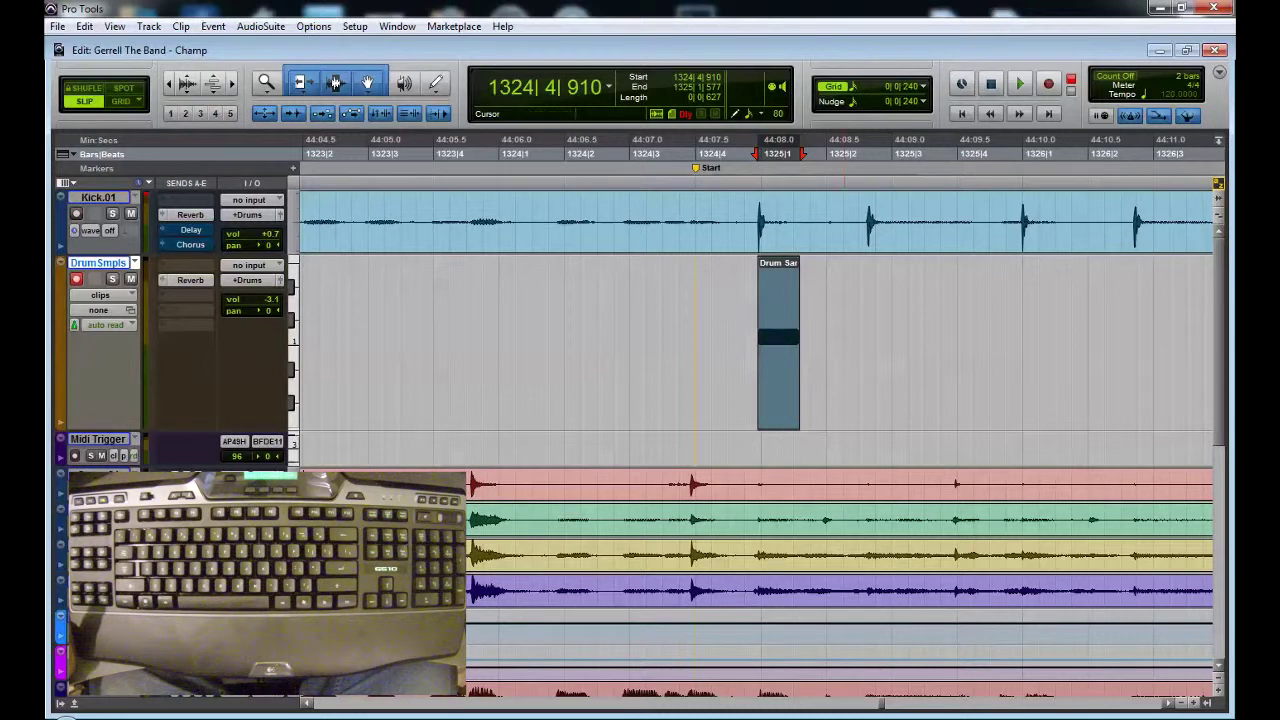
pyautogui.hotkey('shift', 'r')
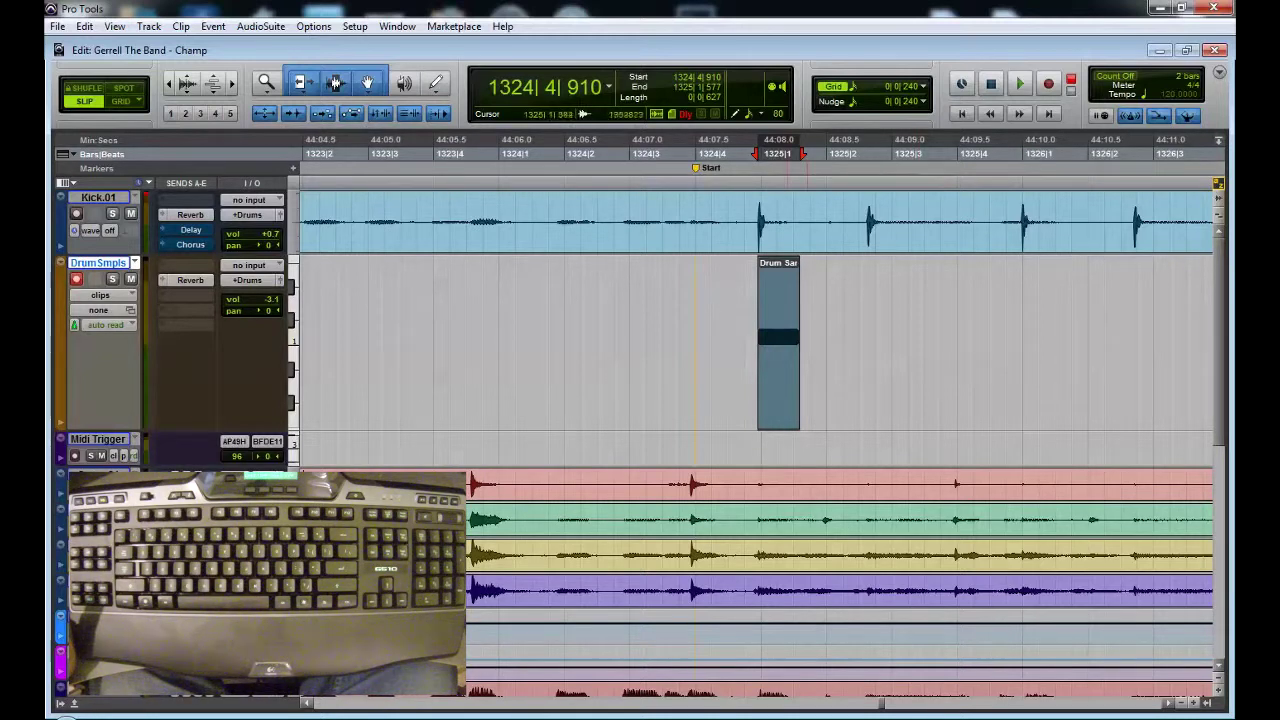
# Find the next Kick.01 transient after the first hit and paste the copied clip there on the DrumSmpls track.
pyautogui.click(807, 207)
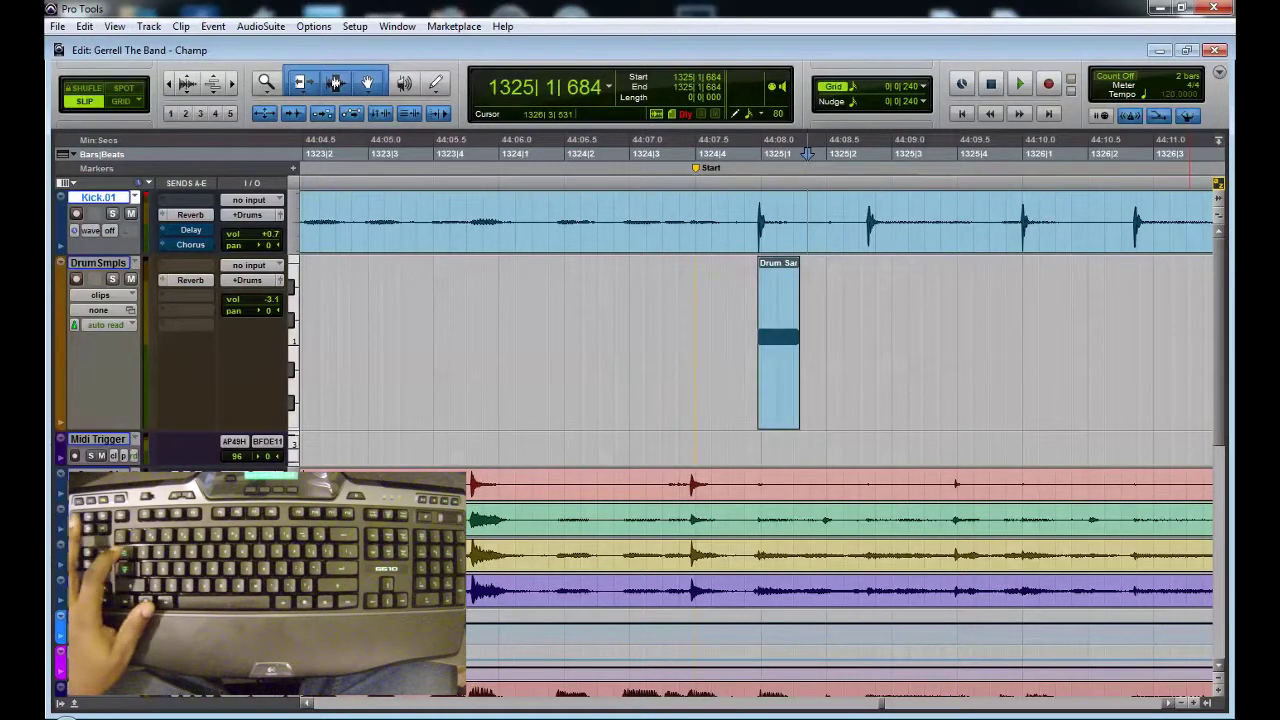
pyautogui.press('Tab')
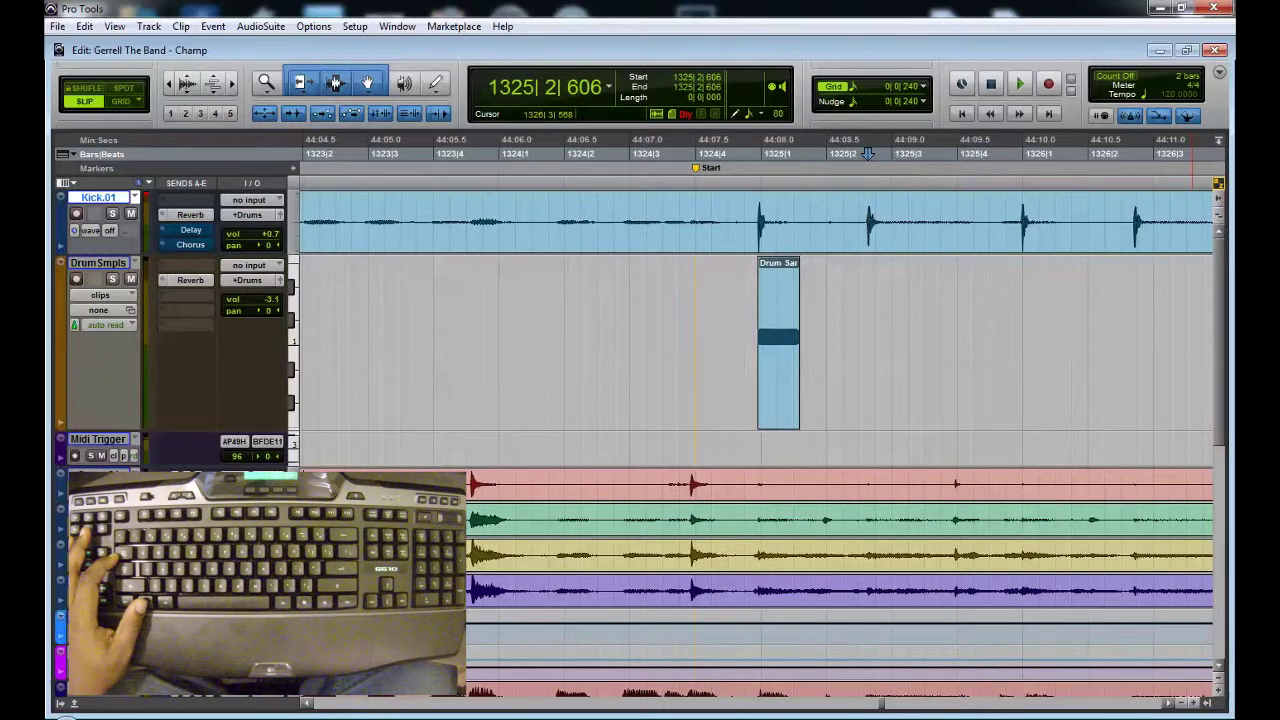
pyautogui.press(';')
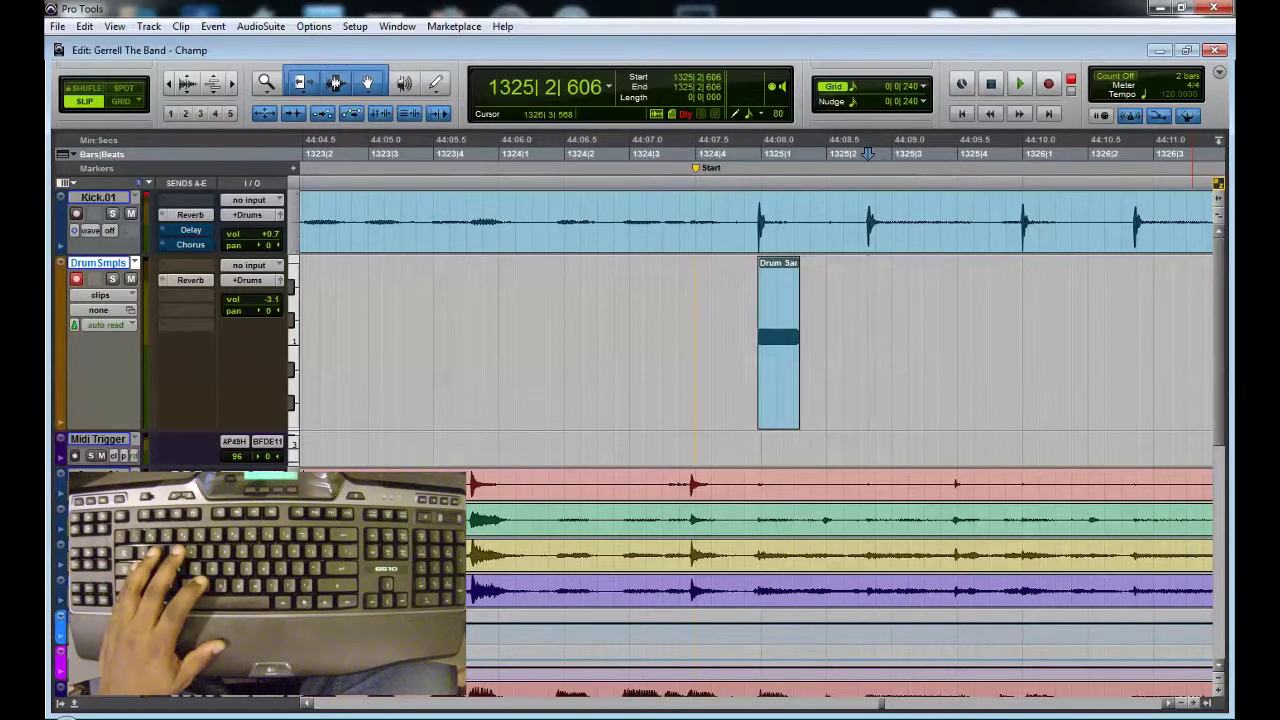
pyautogui.hotkey('ctrl', 'v')
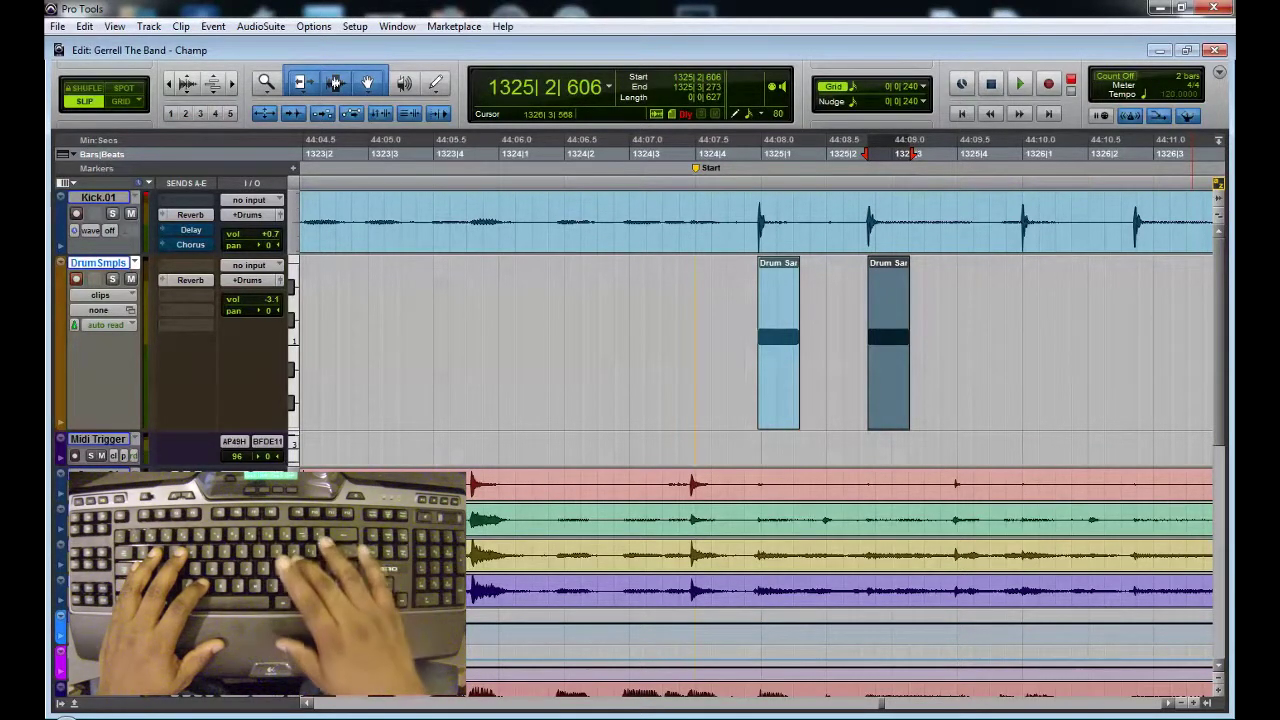
# Find the next Kick.01 transient just before bar 1326 and paste the copied drum clip at 1325|4|946 on the DrumSmpls track.
pyautogui.press('p')
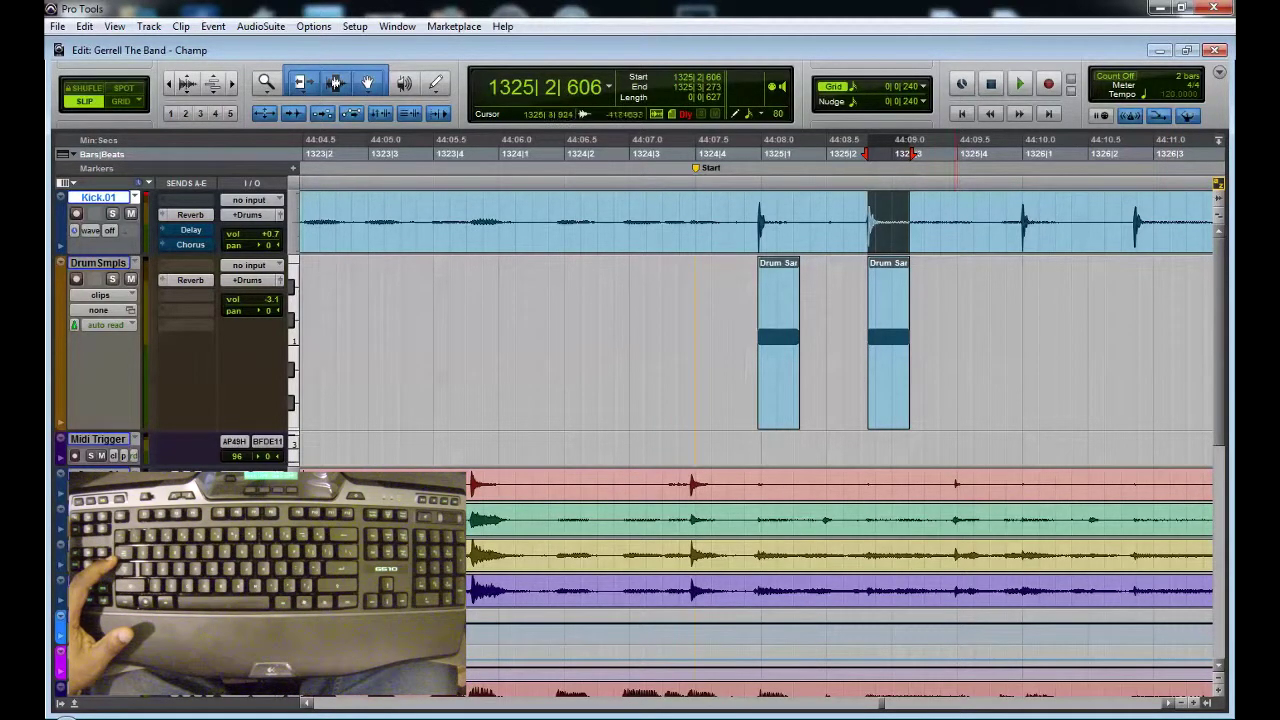
pyautogui.click(974, 210)
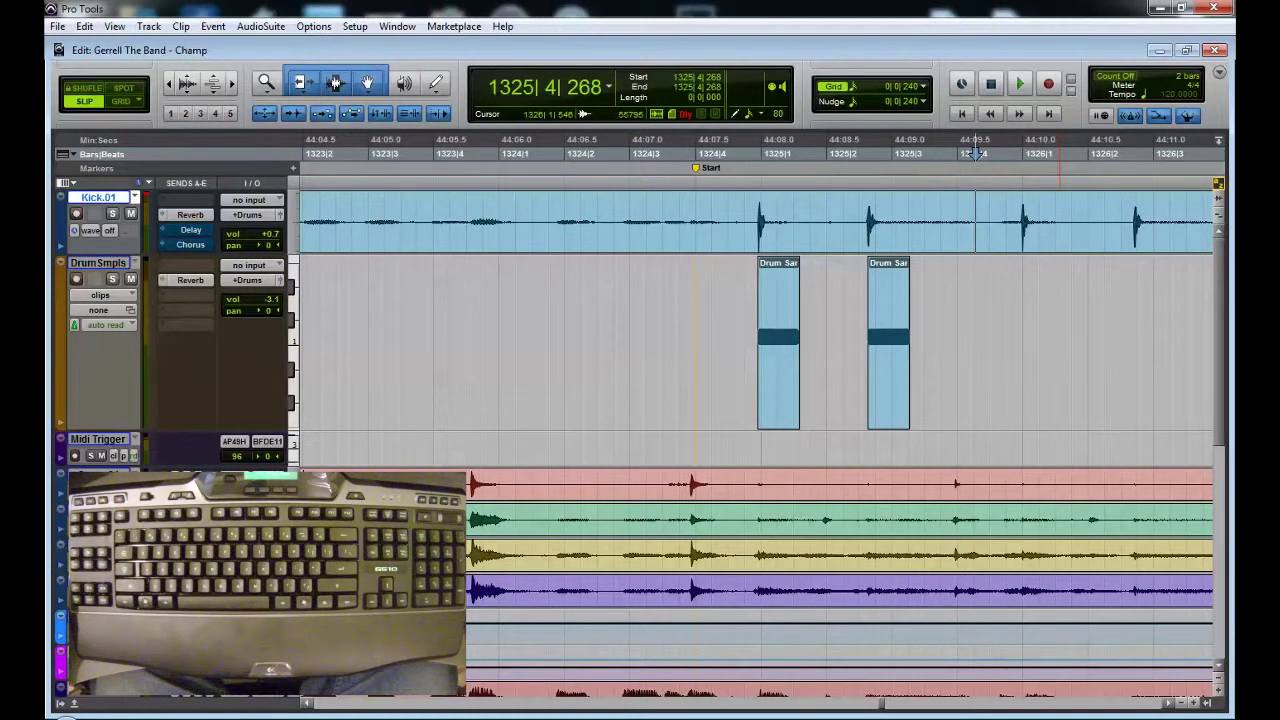
pyautogui.press('Tab')
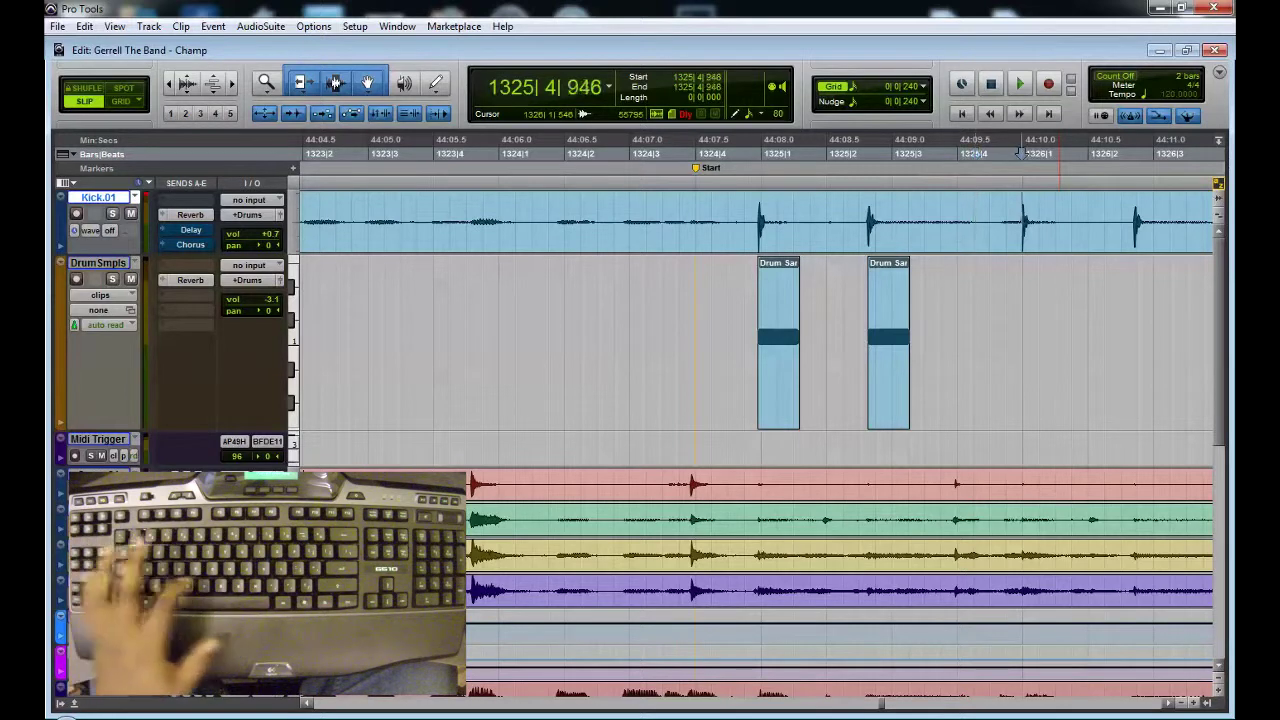
pyautogui.press(';')
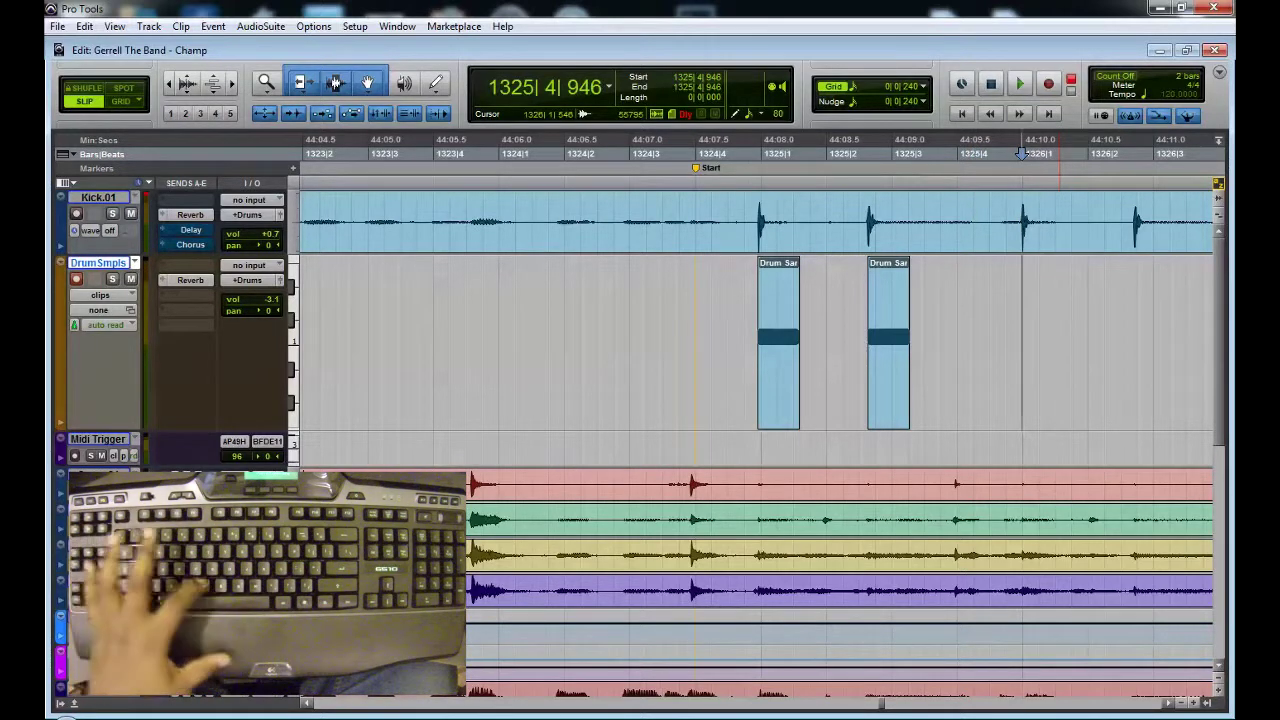
pyautogui.hotkey('ctrl', 'v')
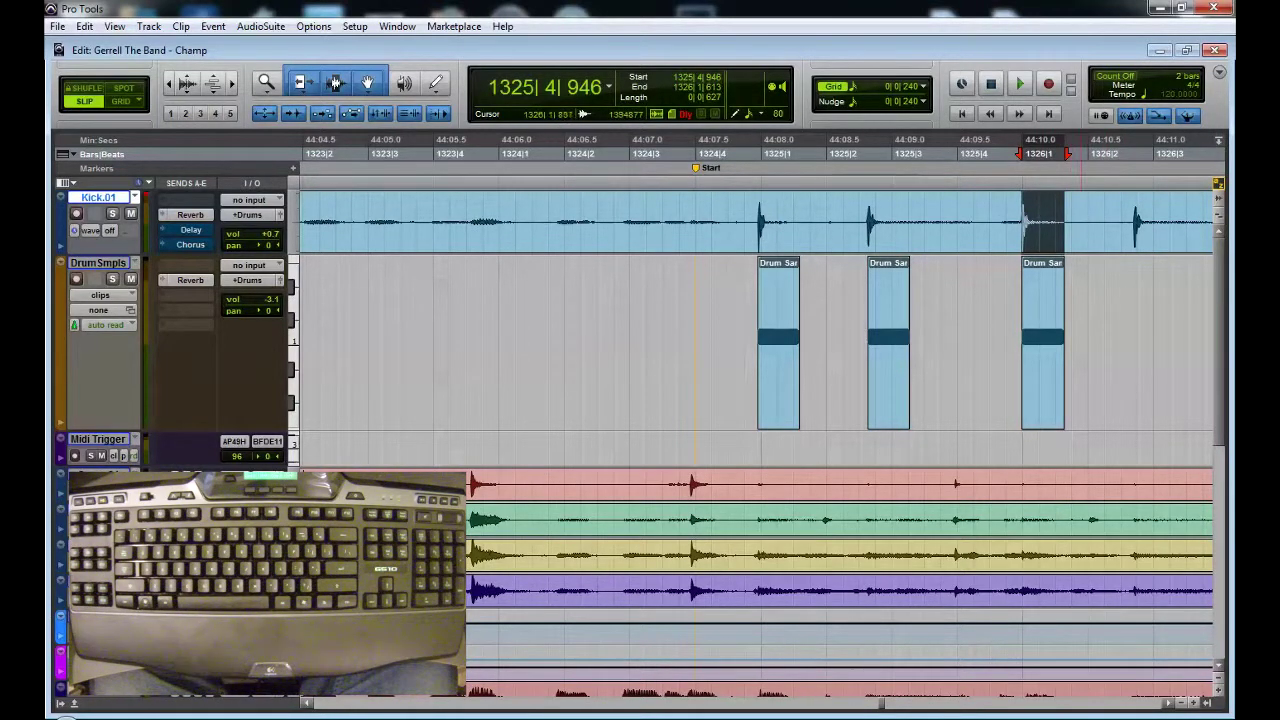
# Paste the drum clip on DrumSmpls at the Kick.01 transient at 1326|2|674 and return the edit selection to Kick.01.
pyautogui.click(1089, 222)
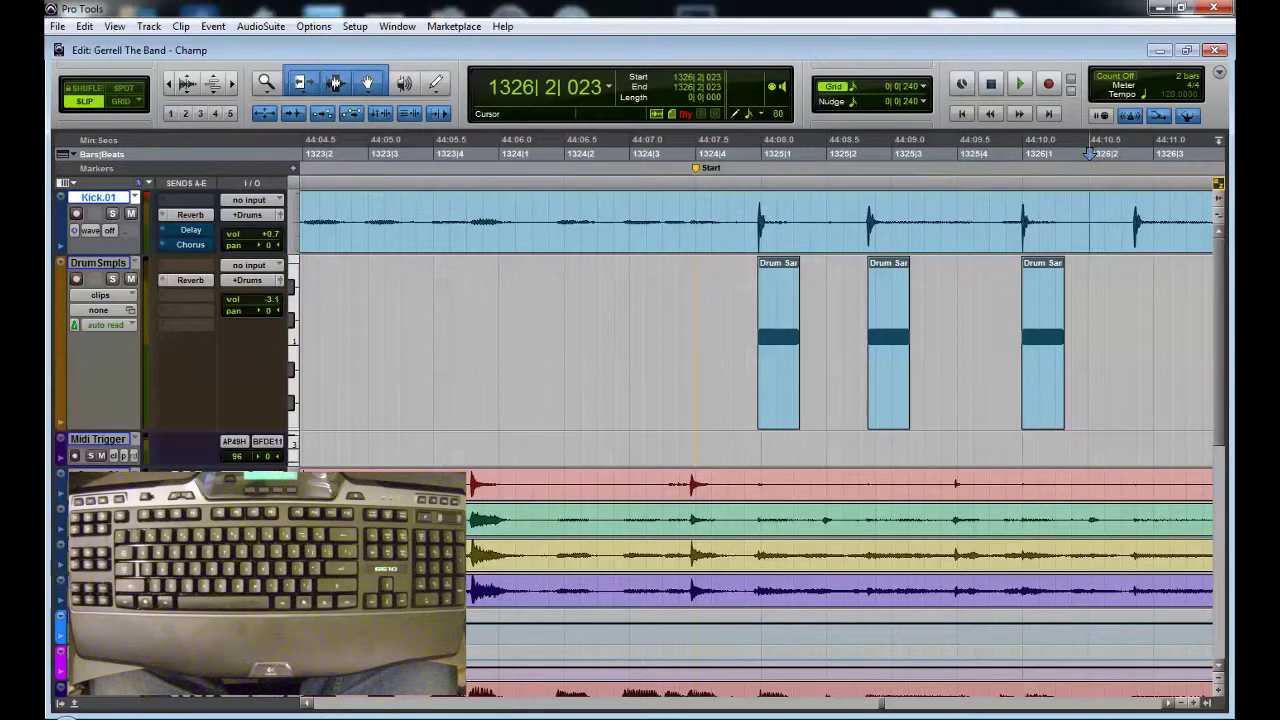
pyautogui.hscroll(4, 756, 340)
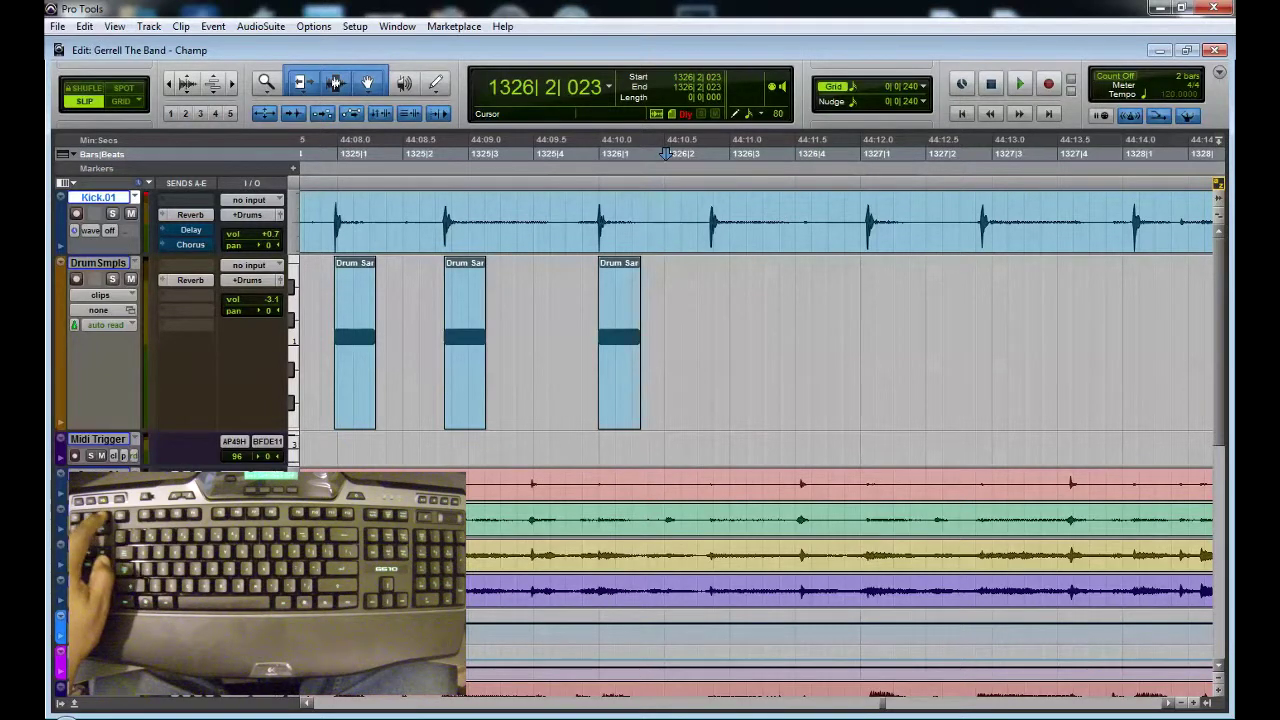
pyautogui.press('Tab')
pyautogui.press(';')
pyautogui.hotkey('ctrl', 'v')
pyautogui.press('p')
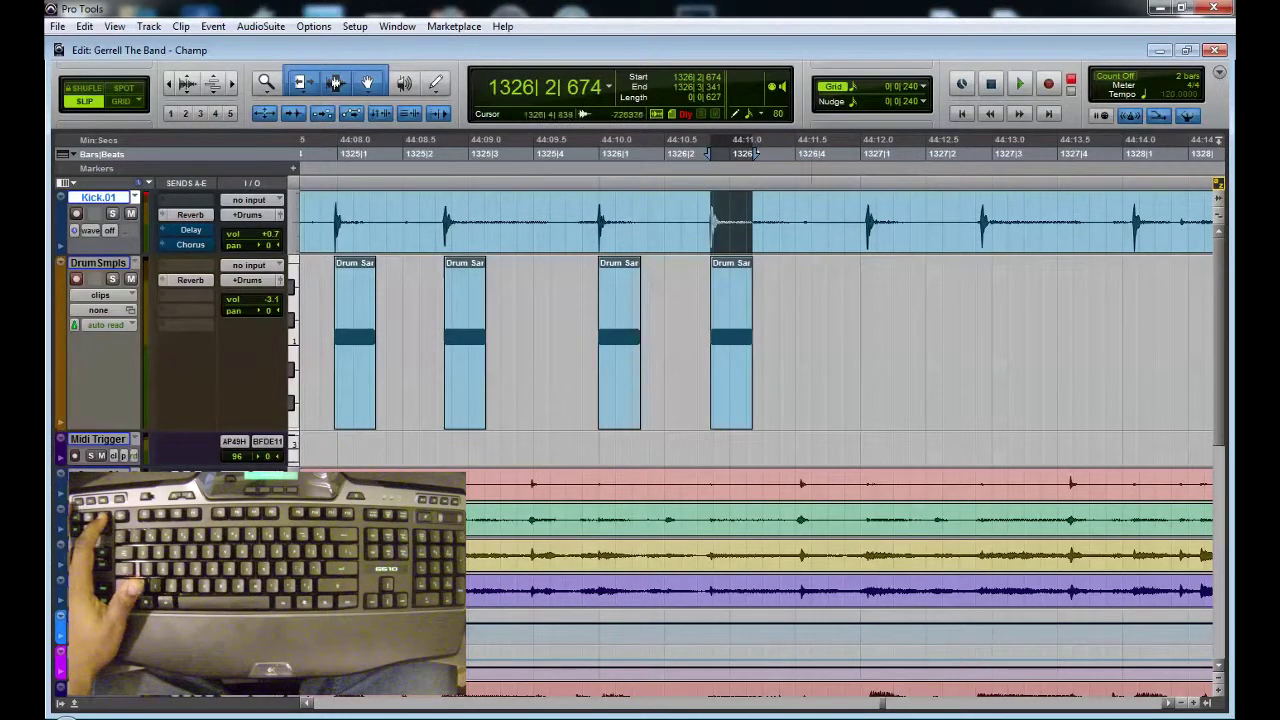
# Paste the drum clip on DrumSmpls at the two Kick.01 transients in bar 1327.
pyautogui.click(845, 218)
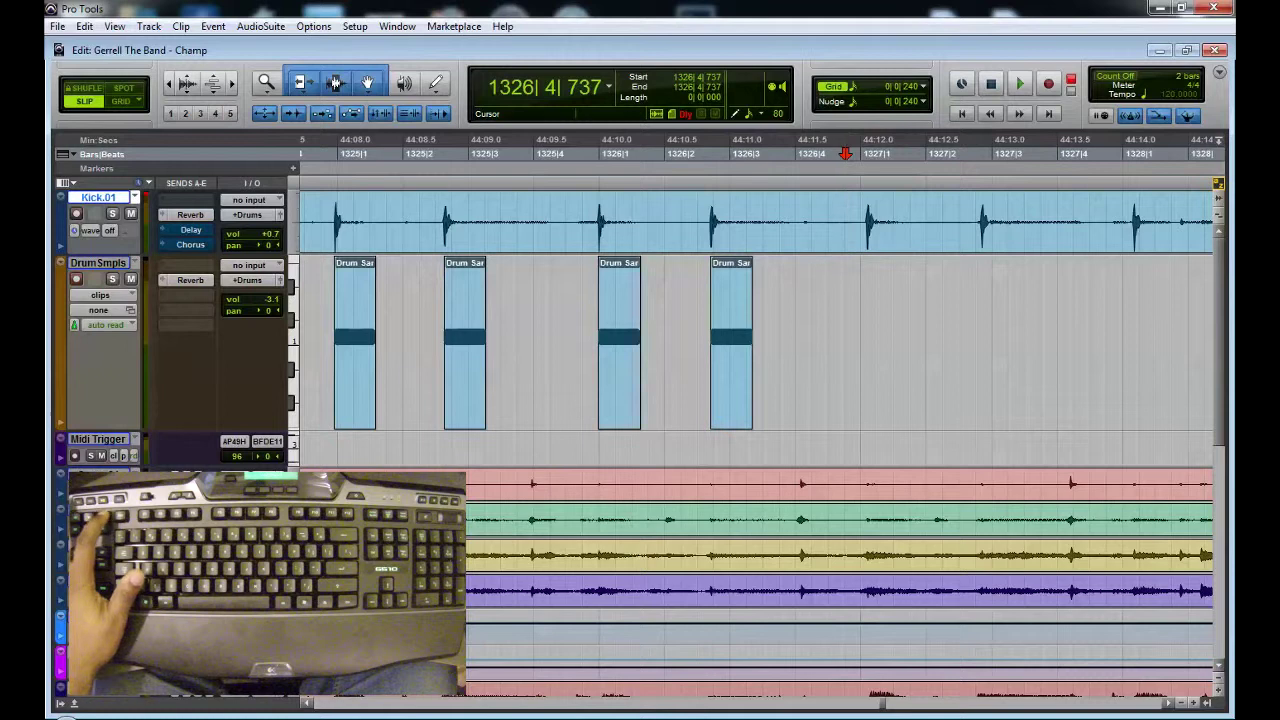
pyautogui.press('Tab')
pyautogui.click(971, 218)
pyautogui.press('Tab')
pyautogui.hotkey('ctrl', 'v')
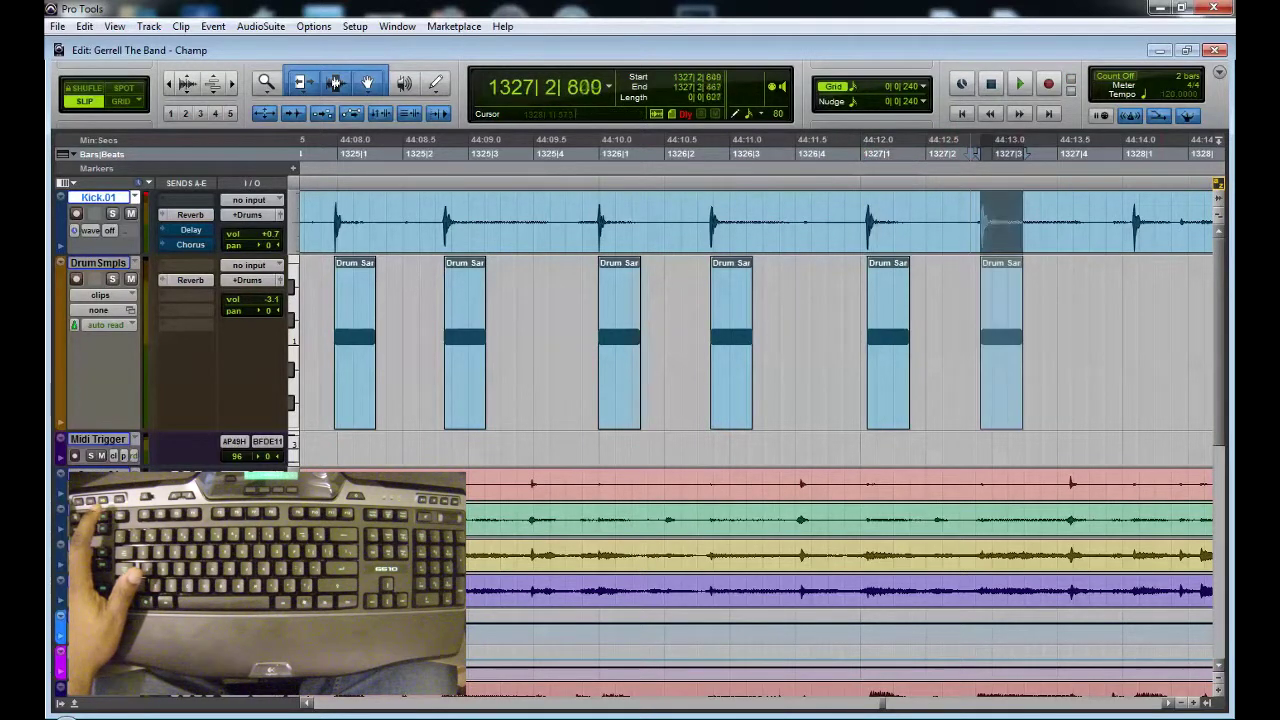
# Paste the drum clip on DrumSmpls at each Kick.01 transient in bars 1328 and 1329, up to 1329|2|895.
pyautogui.press('Tab')
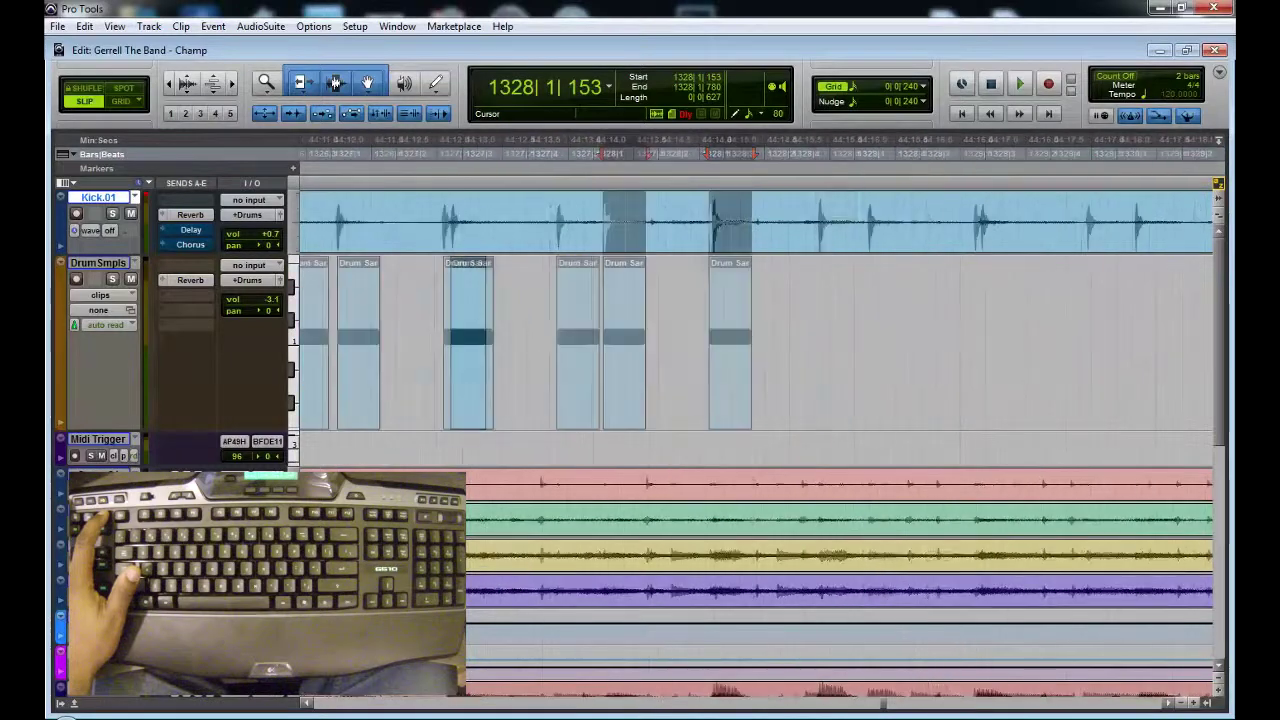
pyautogui.press('Tab')
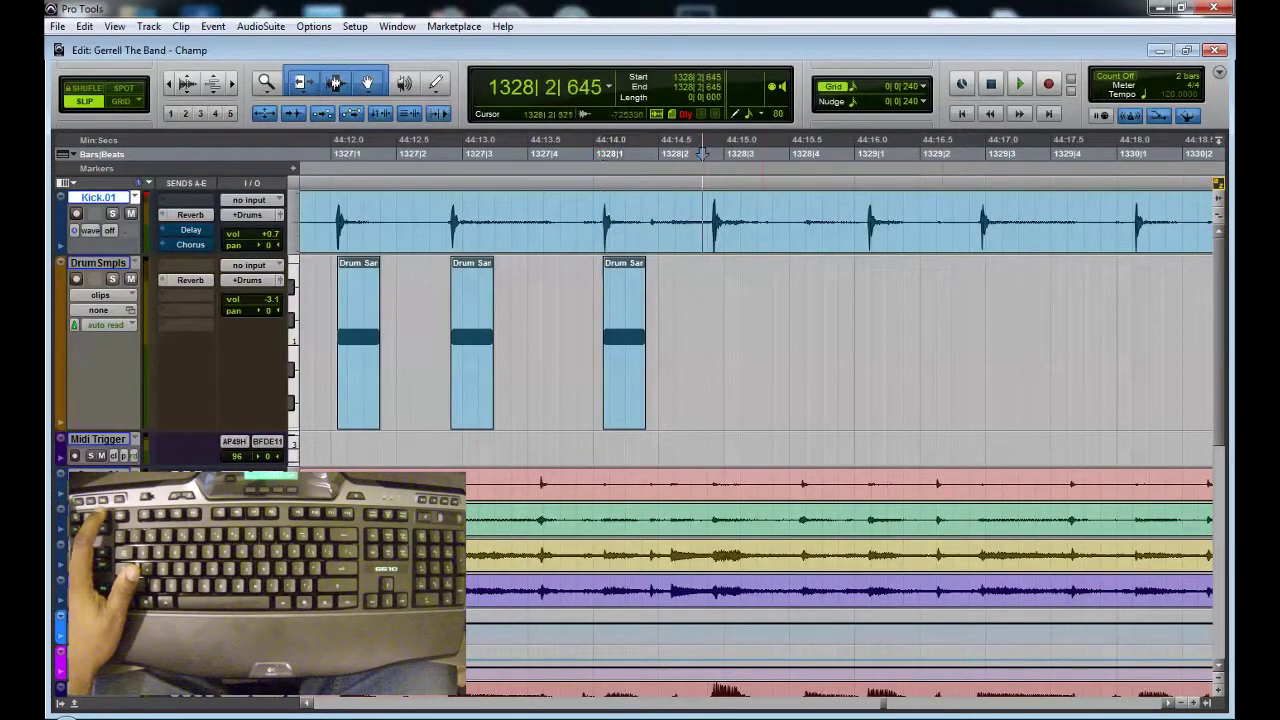
pyautogui.press('Tab')
pyautogui.press('Tab')
pyautogui.hotkey('ctrl', 'v')
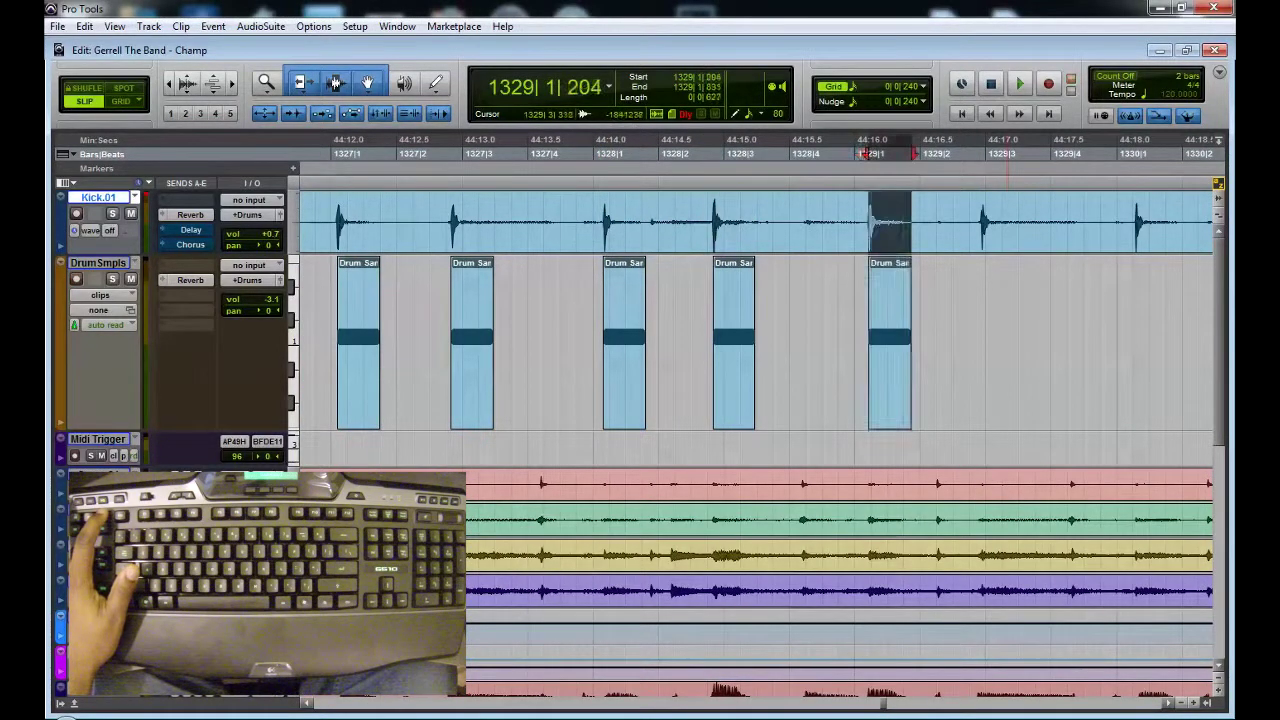
pyautogui.click(967, 222)
pyautogui.press('Tab')
pyautogui.hotkey('ctrl', 'v')
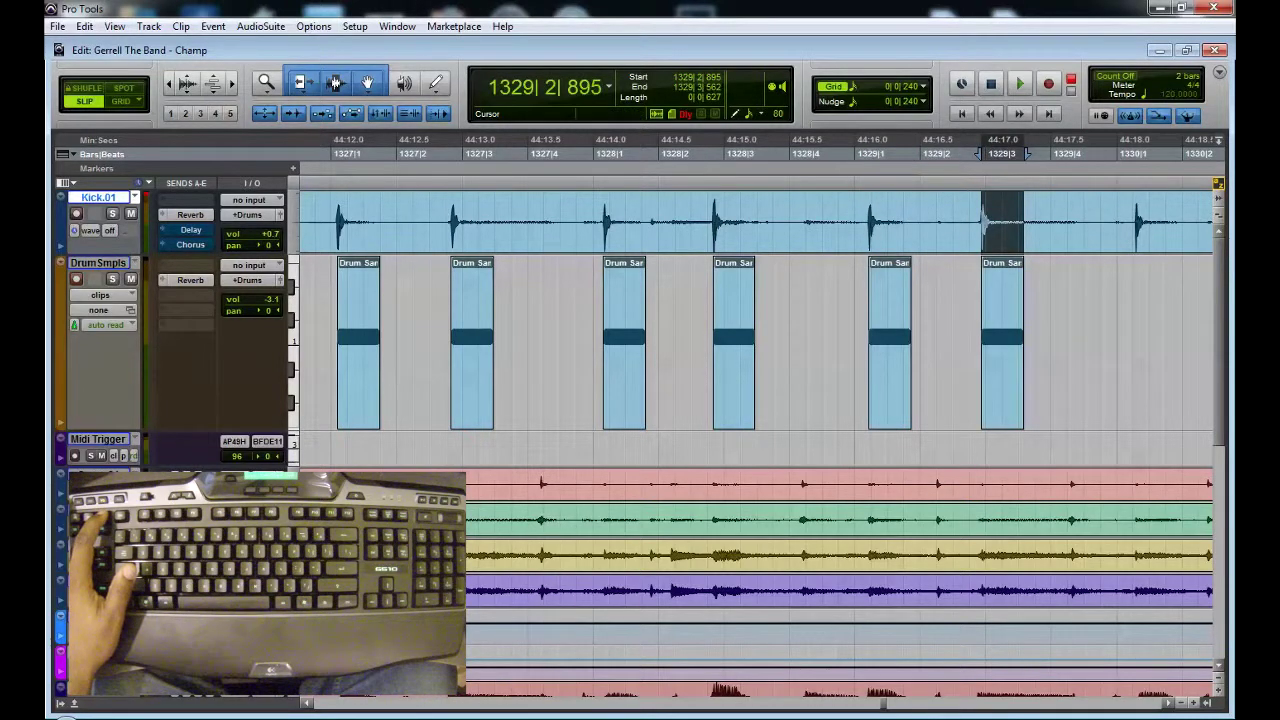
# Continue pasting the drum clip at the Kick.01 transients through bar 1330 to the start of bar 1331.
pyautogui.press('r')
pyautogui.press('r')
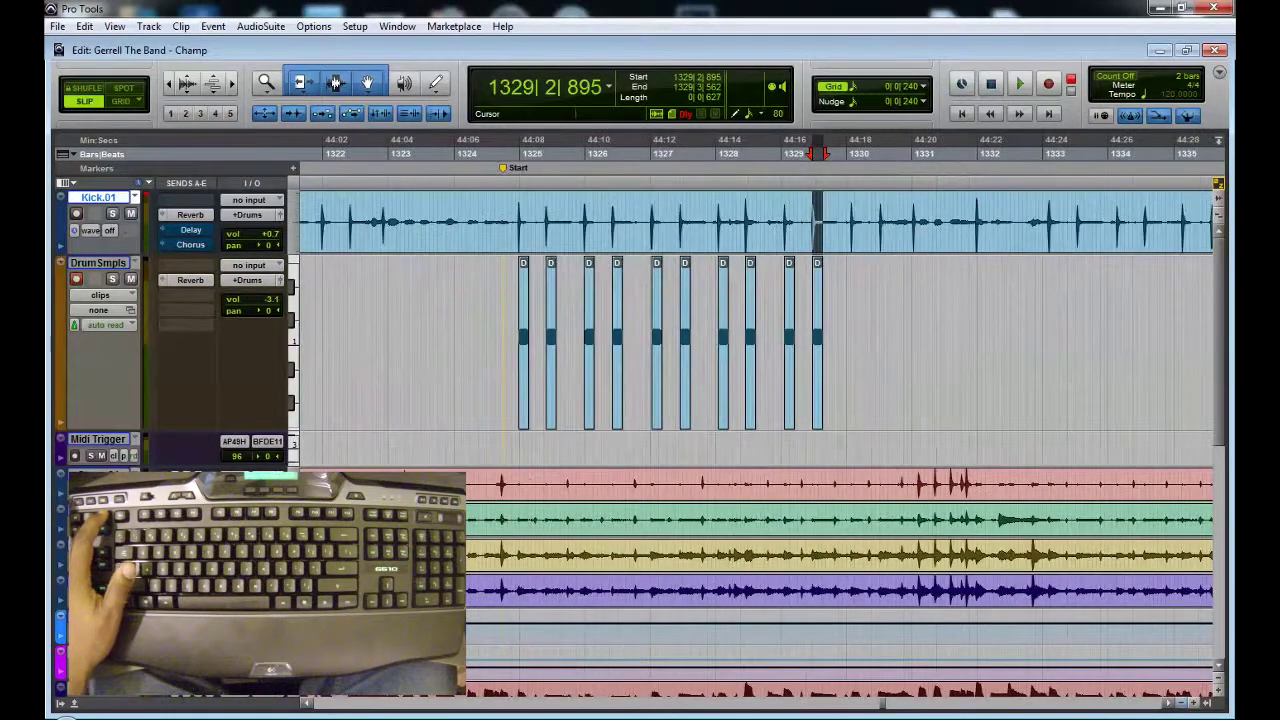
pyautogui.press('Tab')
pyautogui.press('Tab')
pyautogui.press('Tab')
pyautogui.press('Tab')
pyautogui.press('Tab')
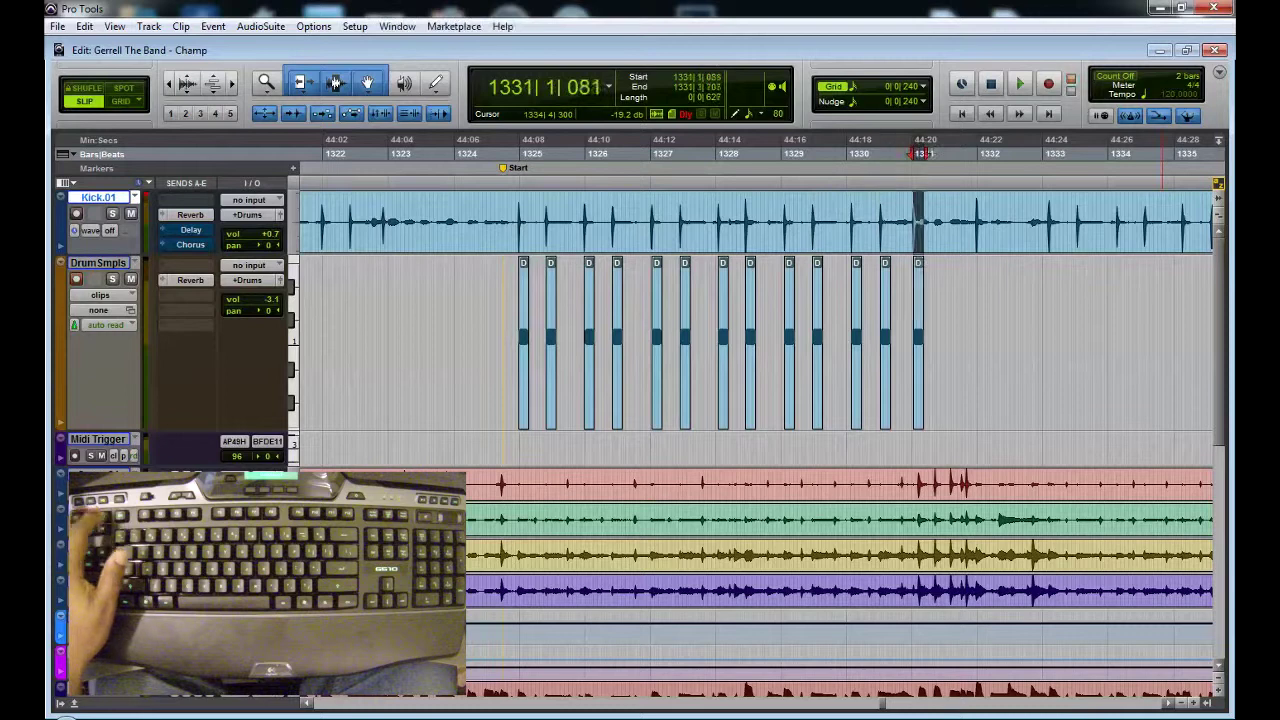
# Paste the drum clip on DrumSmpls at the remaining Kick.01 hits from bar 1331 to the start of bar 1335.
pyautogui.press('Tab')
pyautogui.press('Tab')
pyautogui.press('Tab')
pyautogui.press('Tab')
pyautogui.press('Tab')
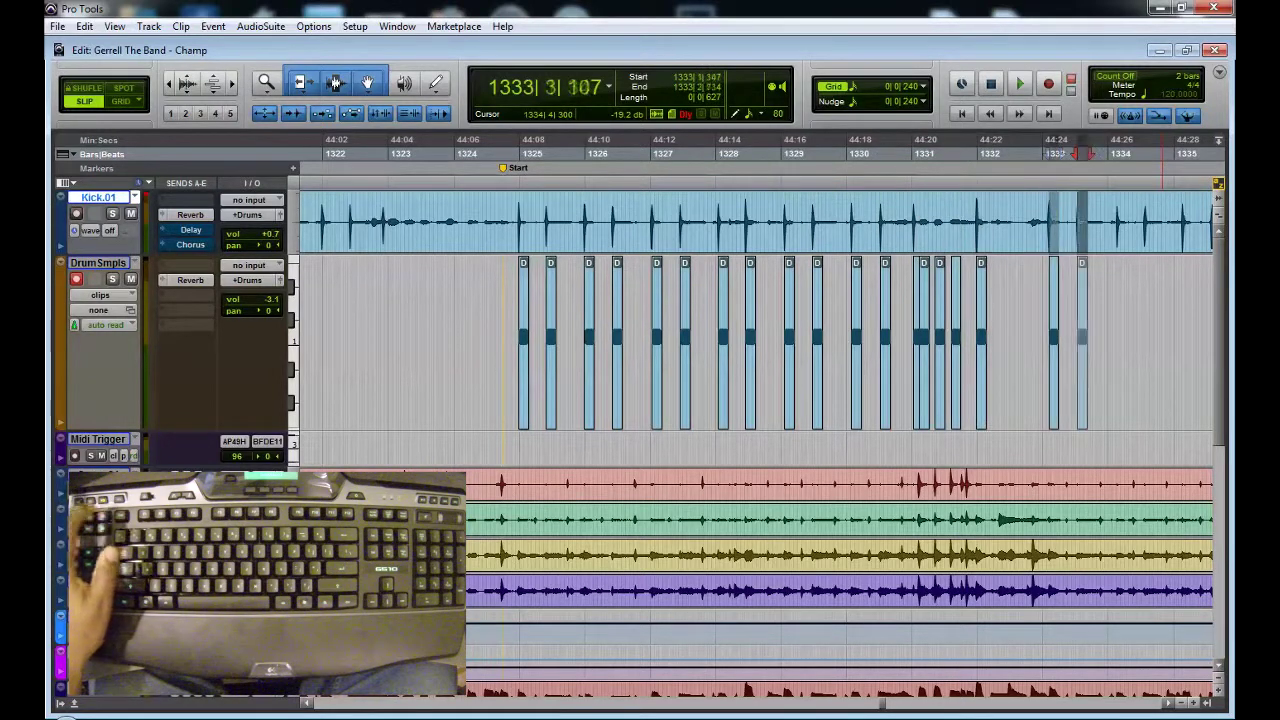
pyautogui.press('Tab')
pyautogui.press('Tab')
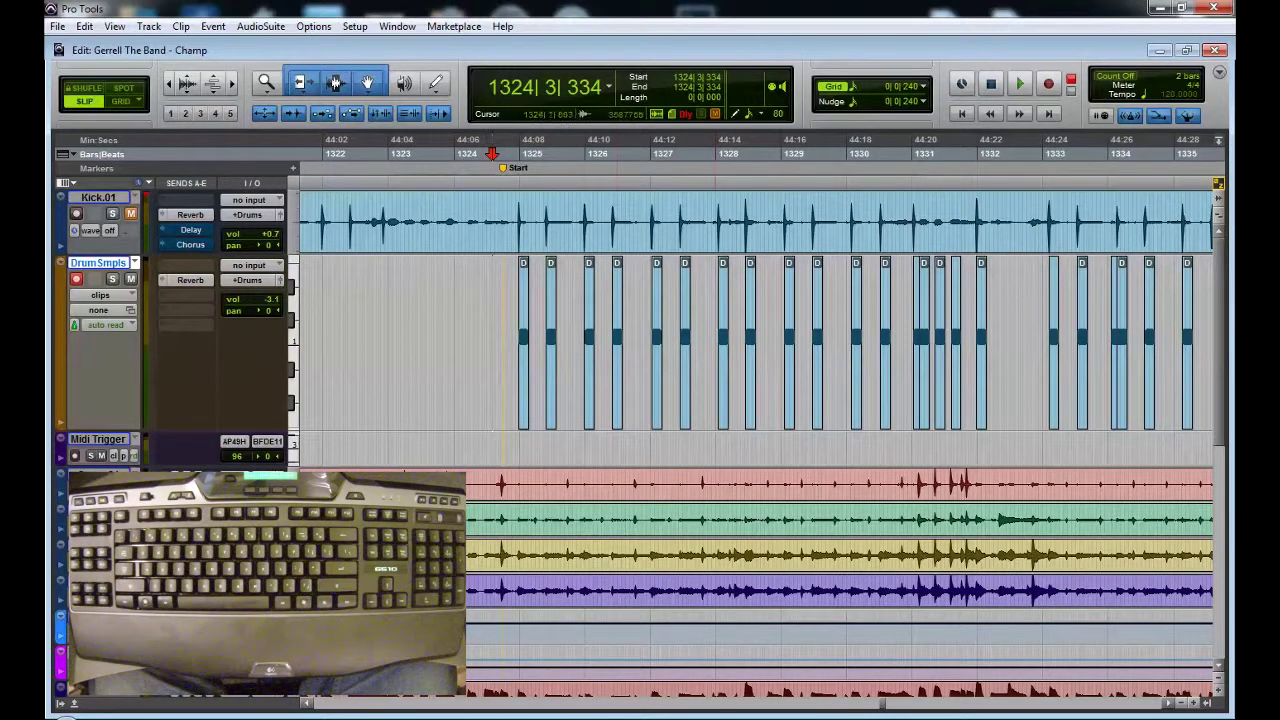
# Look across the channel strips in the Mix window and return to the Edit window.
pyautogui.hotkey('ctrl', '=')
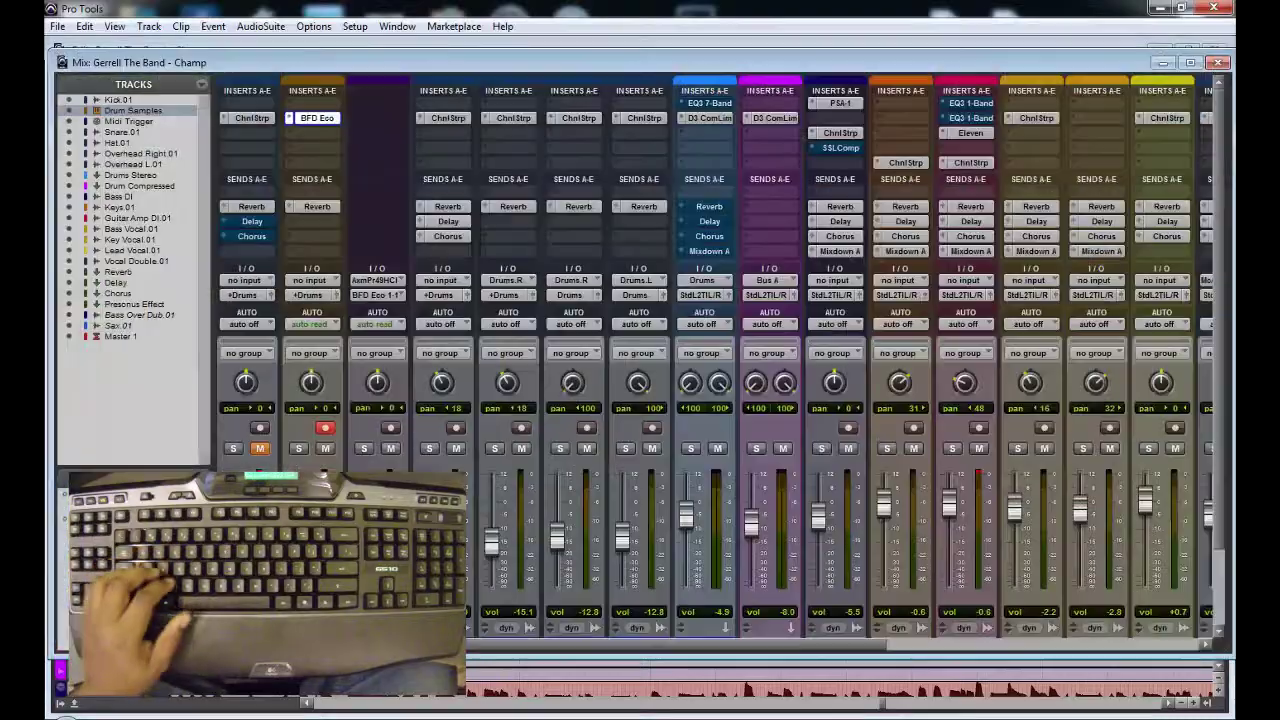
pyautogui.hscroll(8, 714, 362)
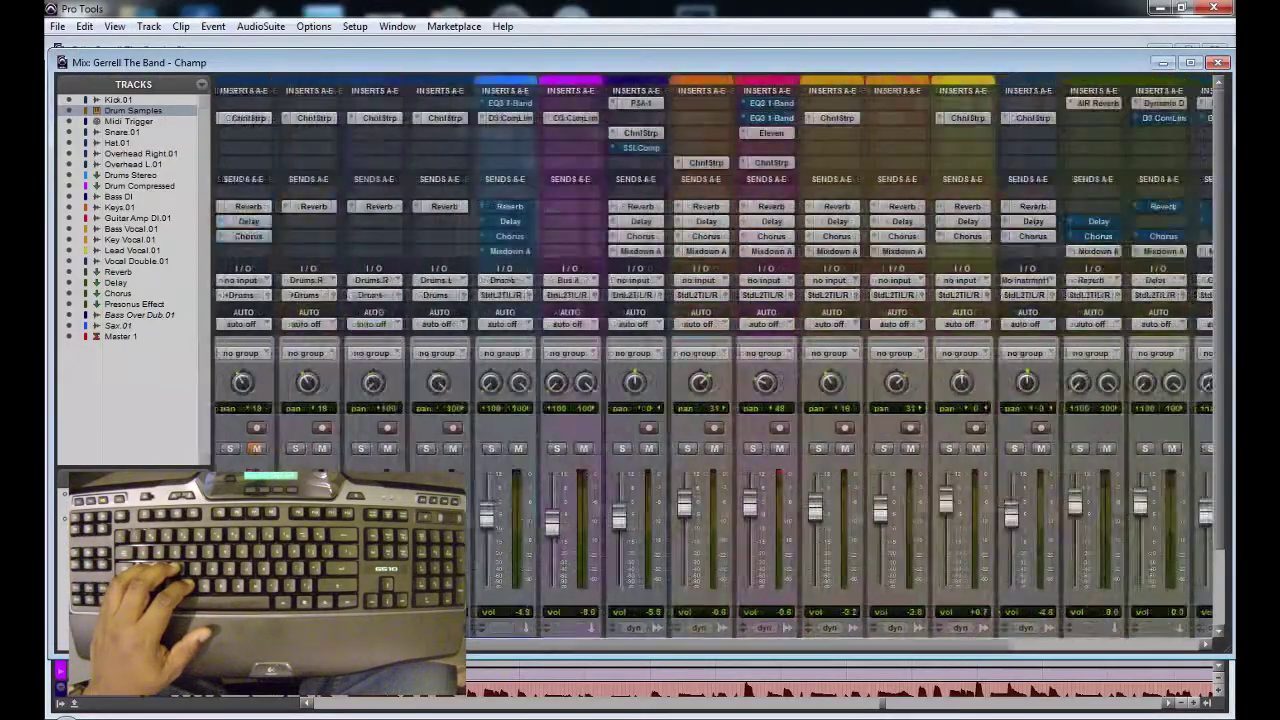
pyautogui.hscroll(-8, 714, 362)
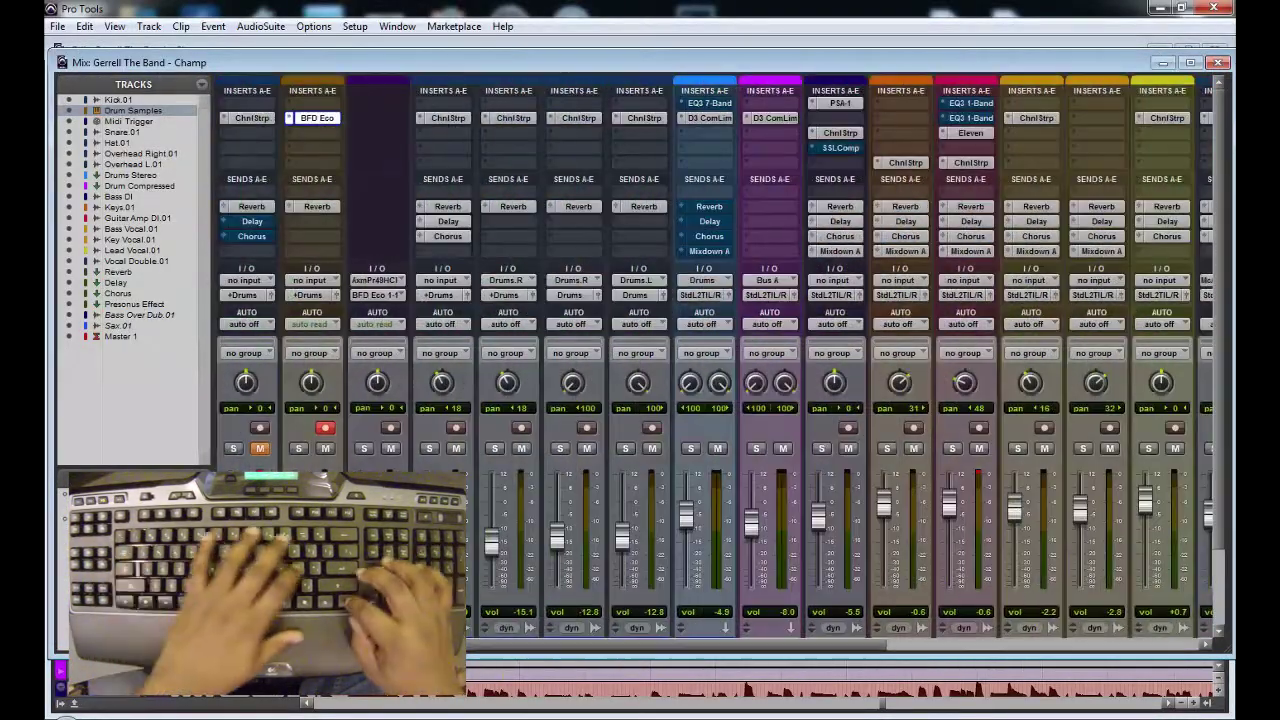
pyautogui.hotkey('ctrl', '=')
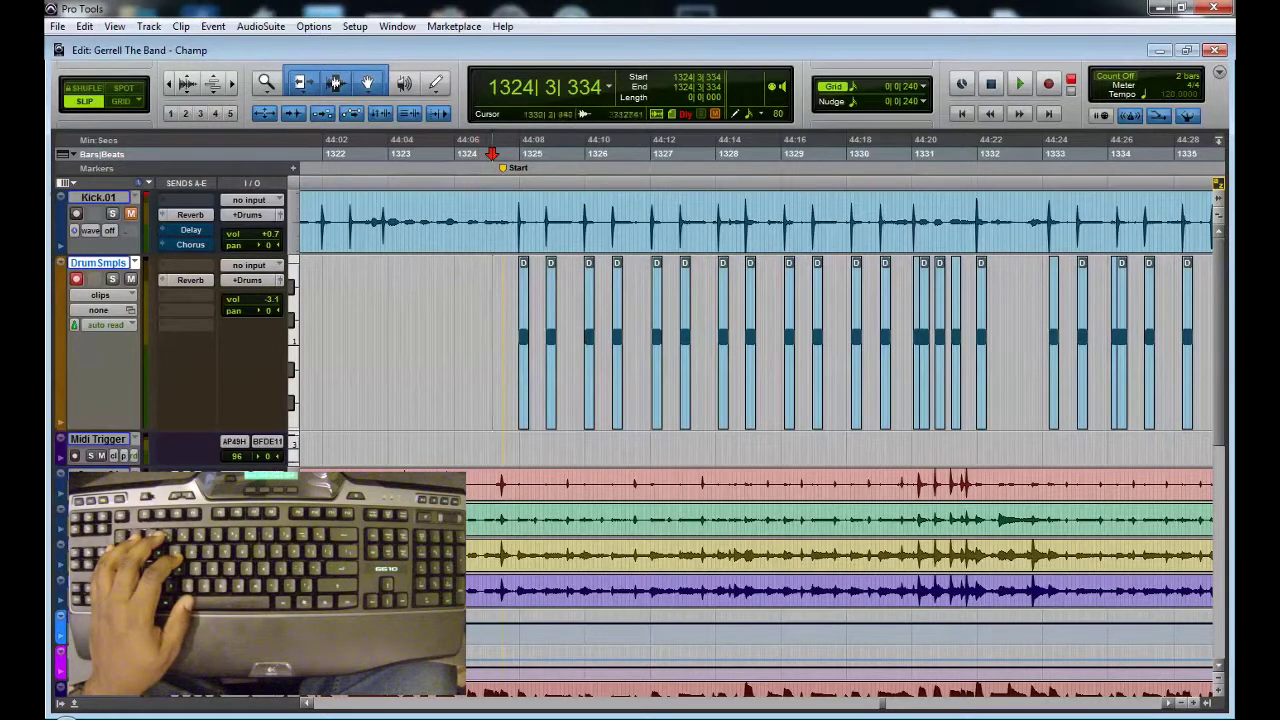
# Play the section from 1324|3|334 with Kick.01 muted, and play on from 1328|4|370 with the DrumSmpls track soloed.
pyautogui.press('space')
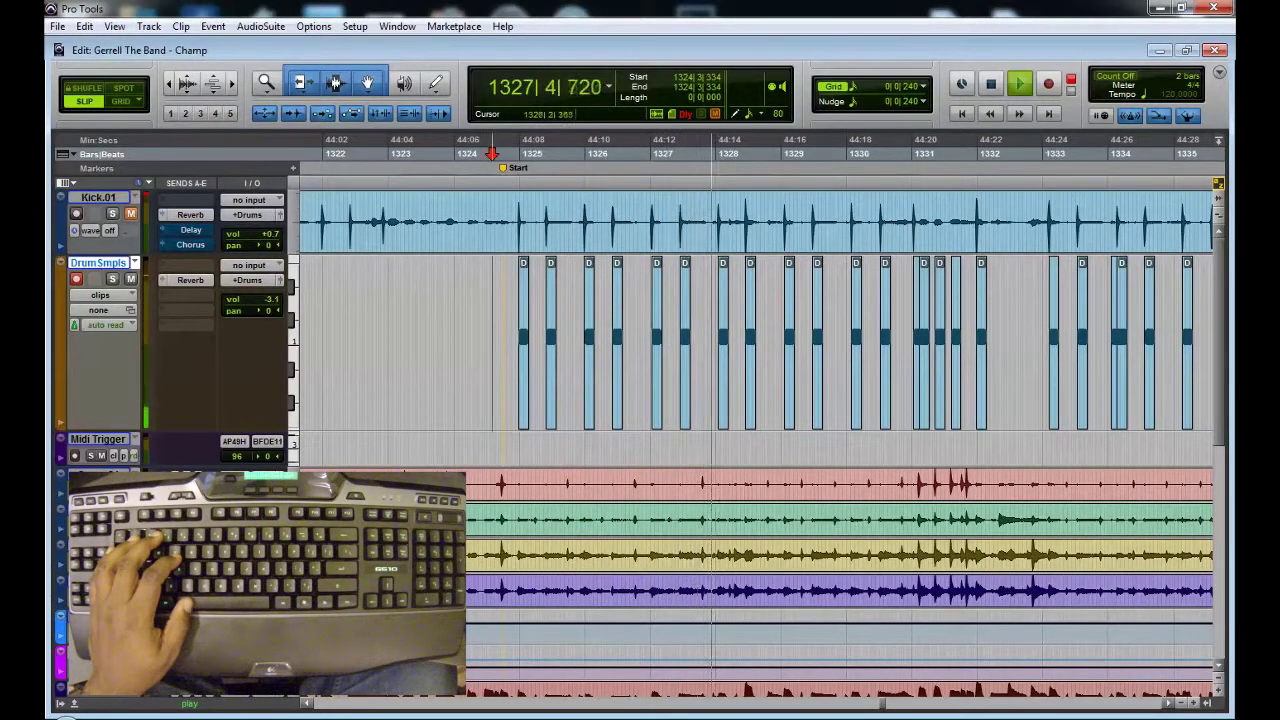
pyautogui.press('space')
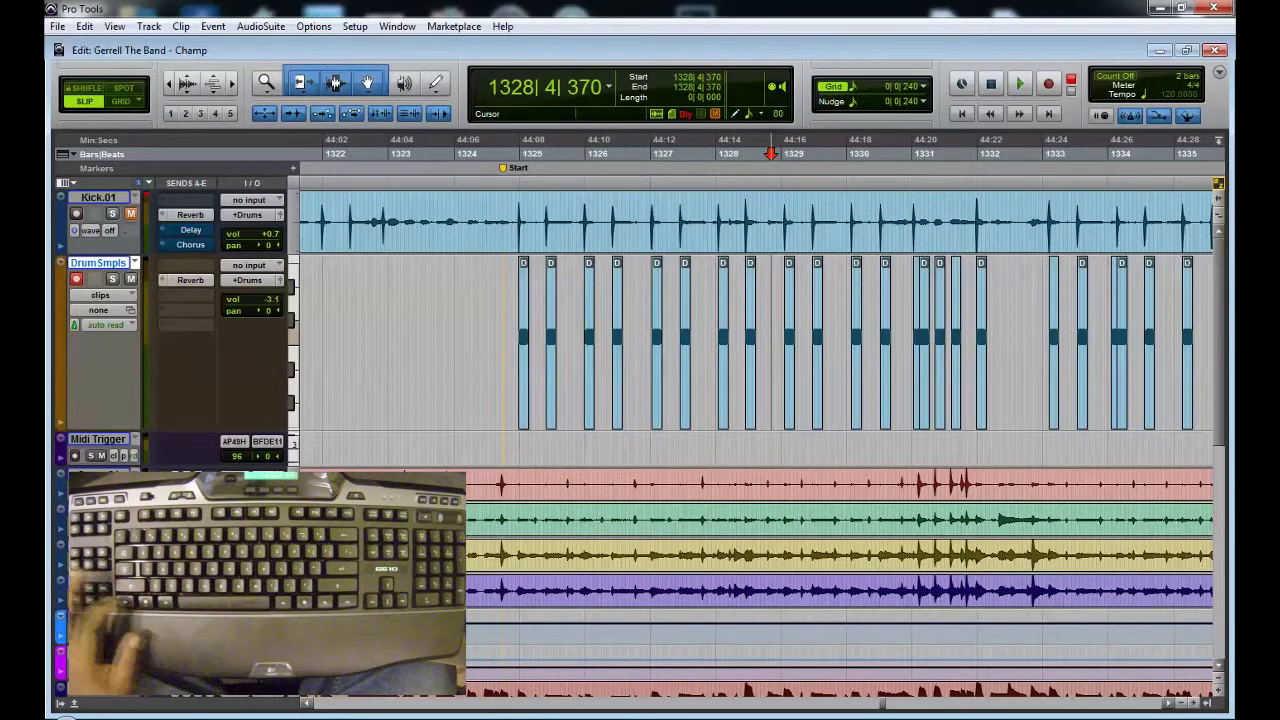
pyautogui.click(112, 279)
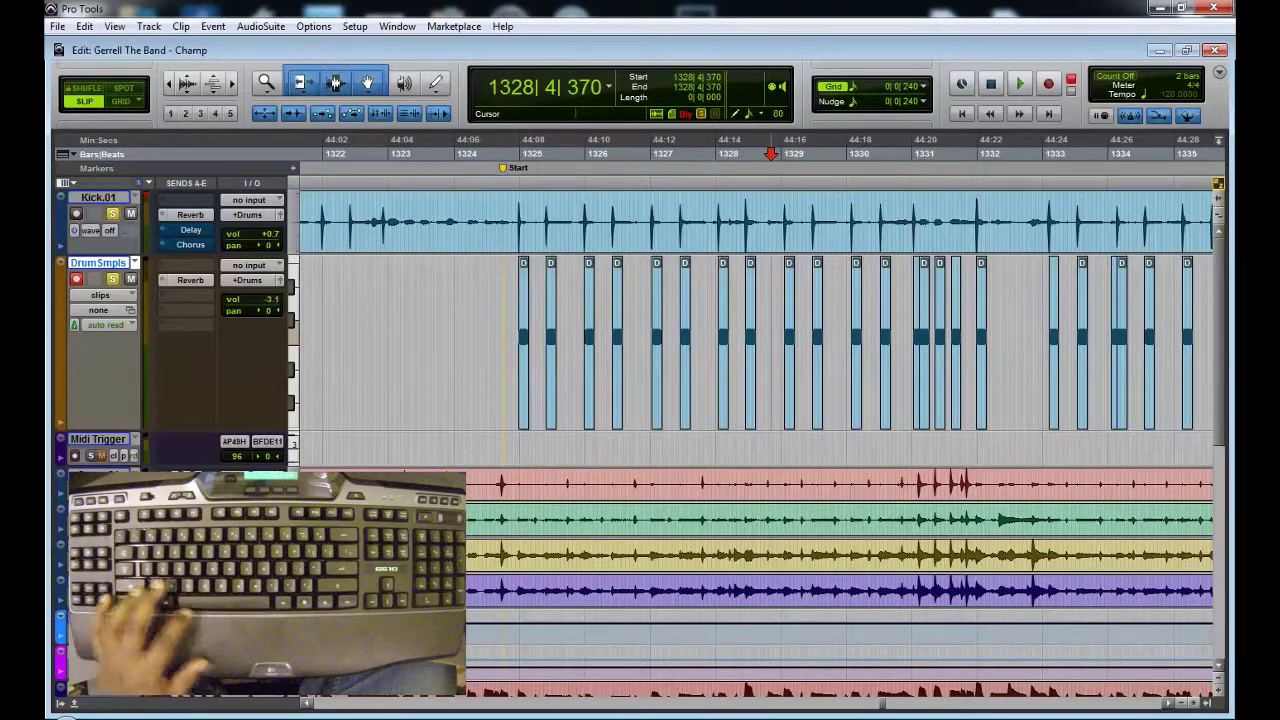
pyautogui.press('space')
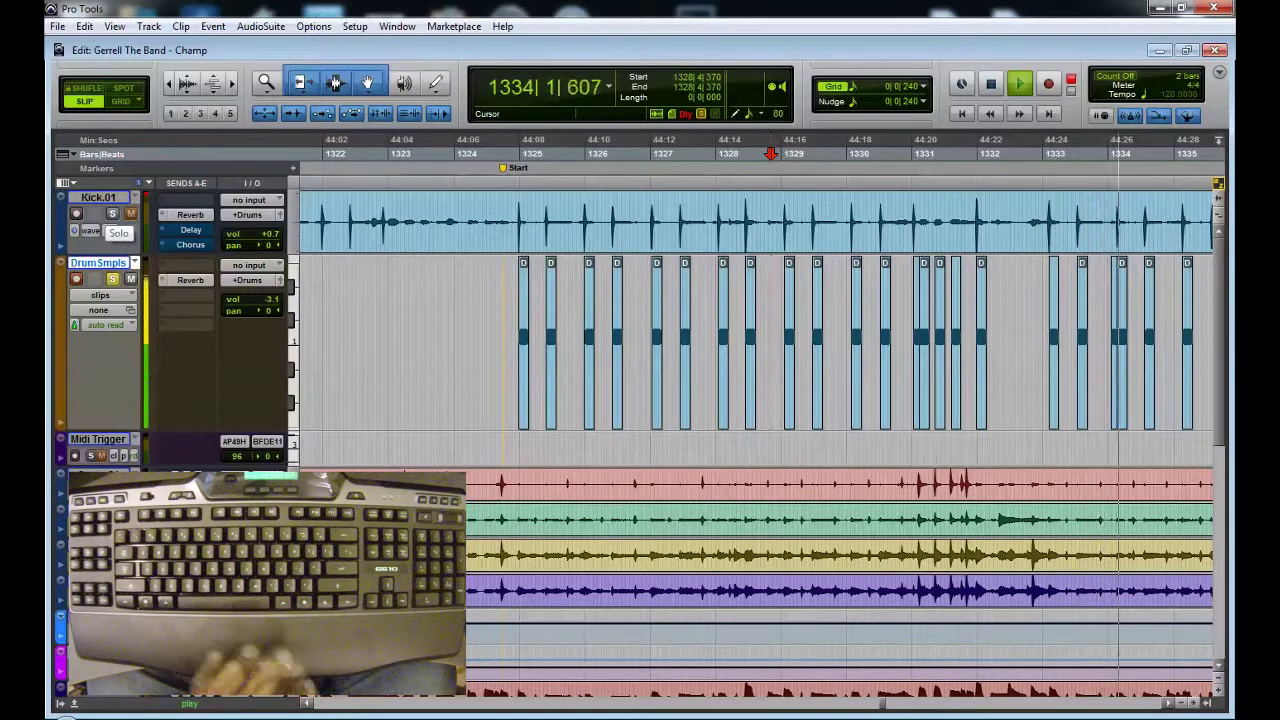
pyautogui.press('space')
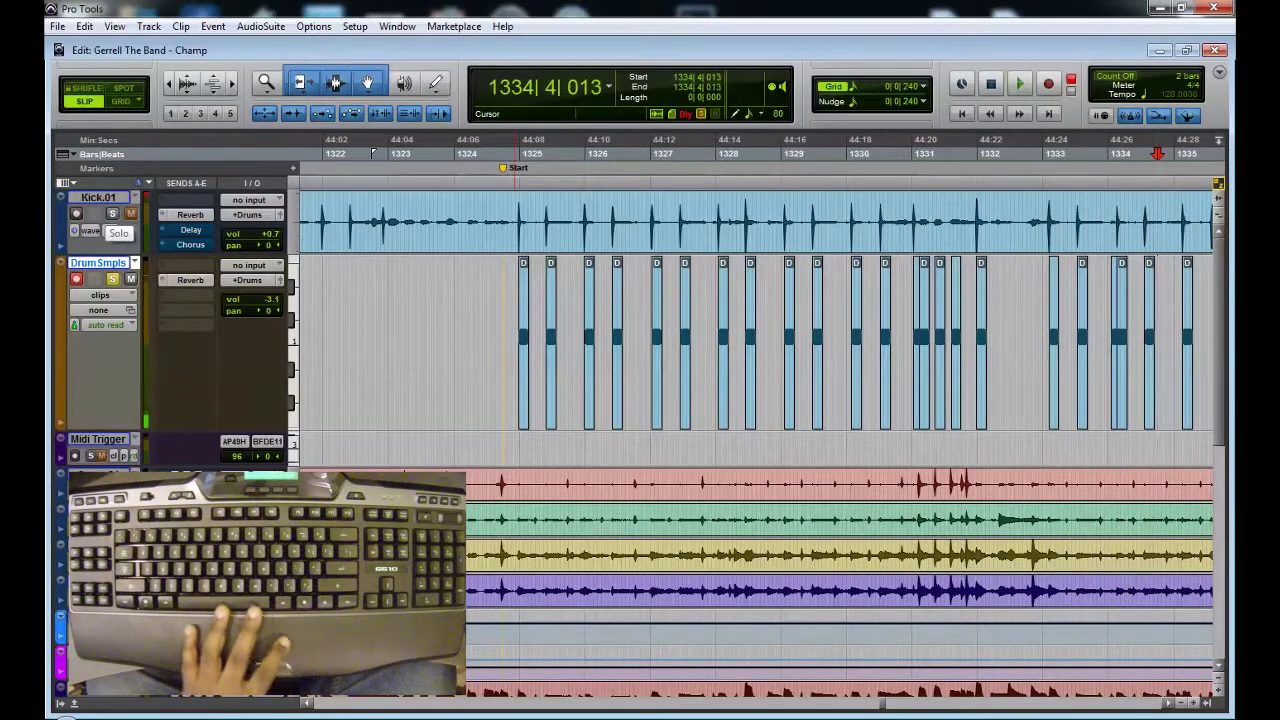
# Play the section again from 1324|3|771 with Kick.01 soloed and DrumSmpls muted.
pyautogui.press('Return')
pyautogui.press('space')
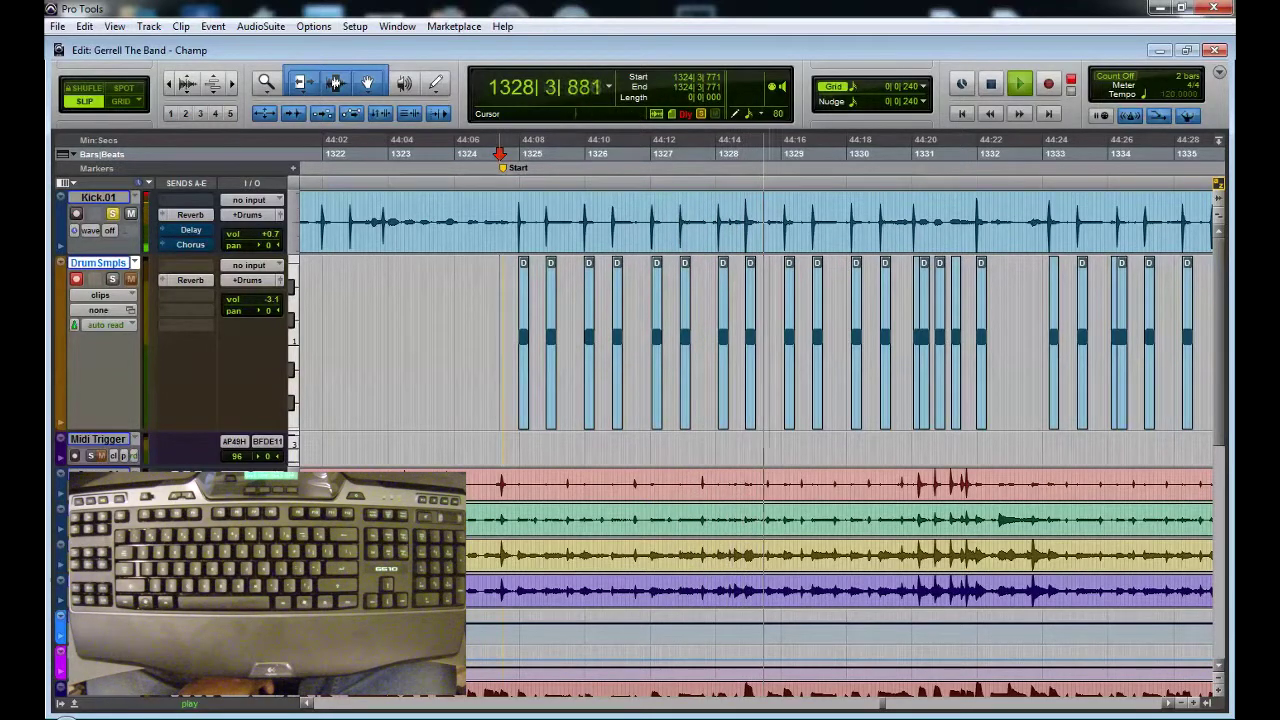
pyautogui.press('space')
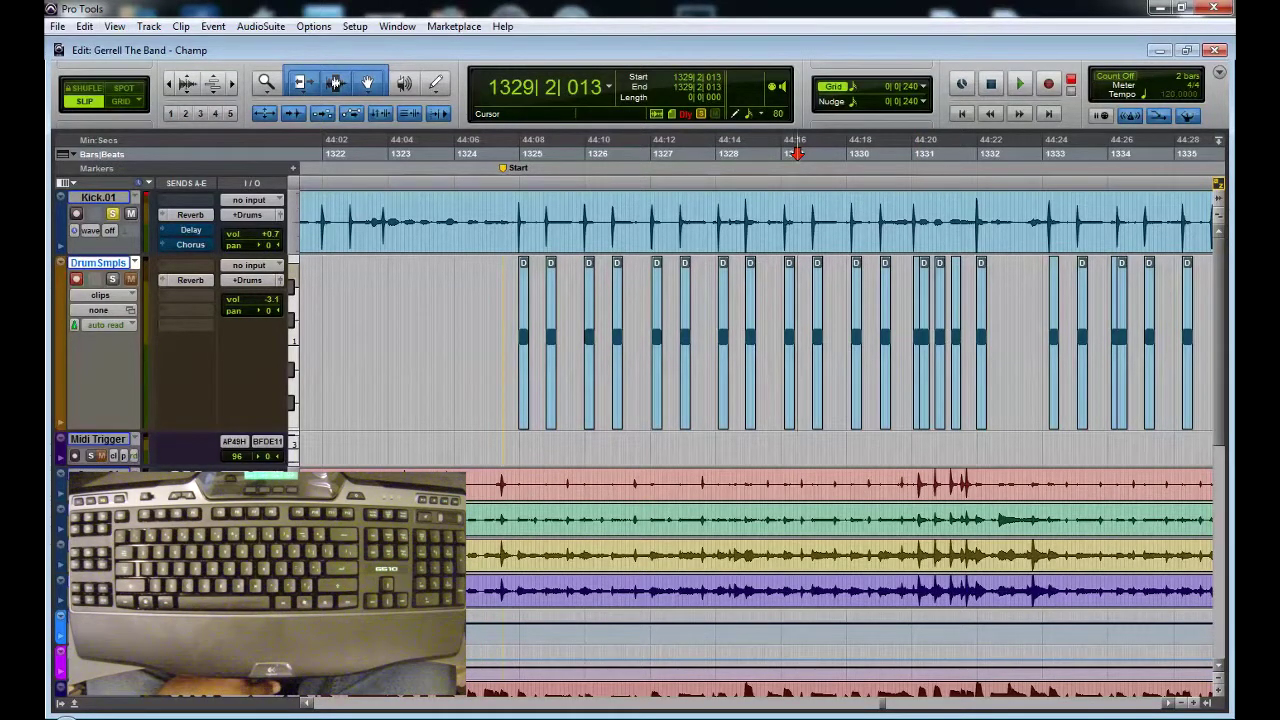
# Switch the DrumSmpls track view to velocity and select the C1 note at 1329|1|208.
pyautogui.click(100, 295)
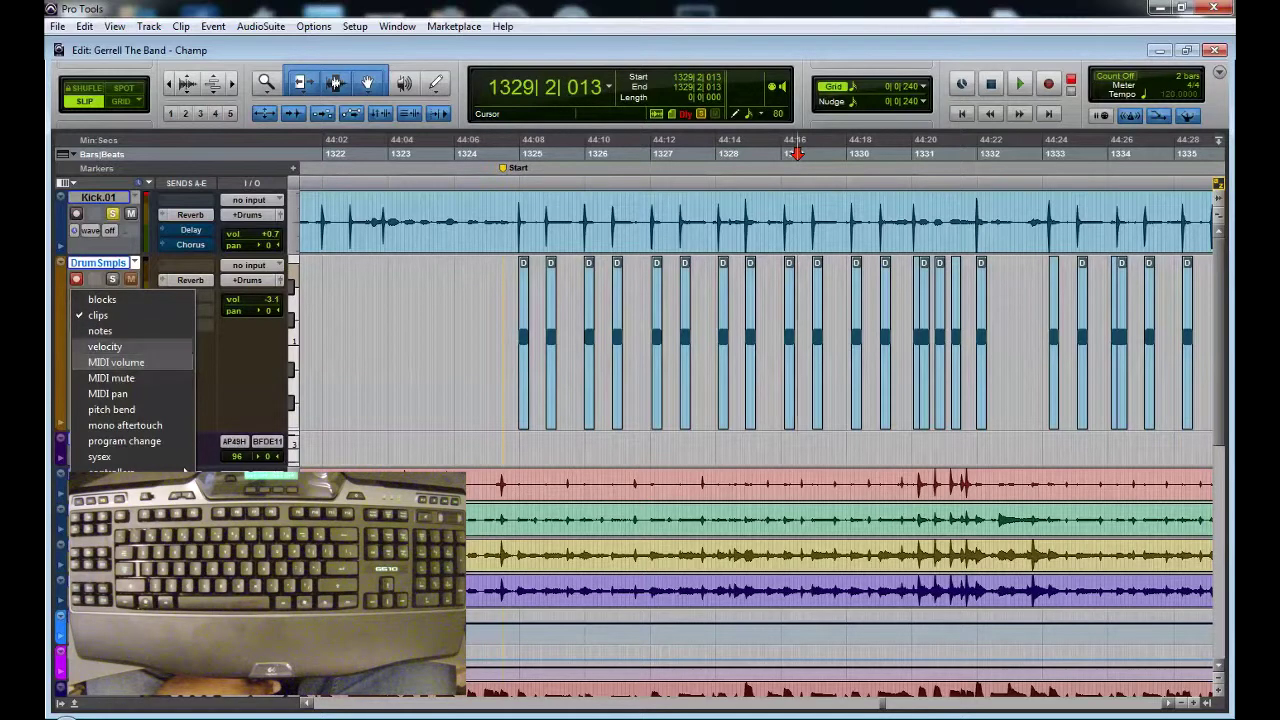
pyautogui.click(104, 346)
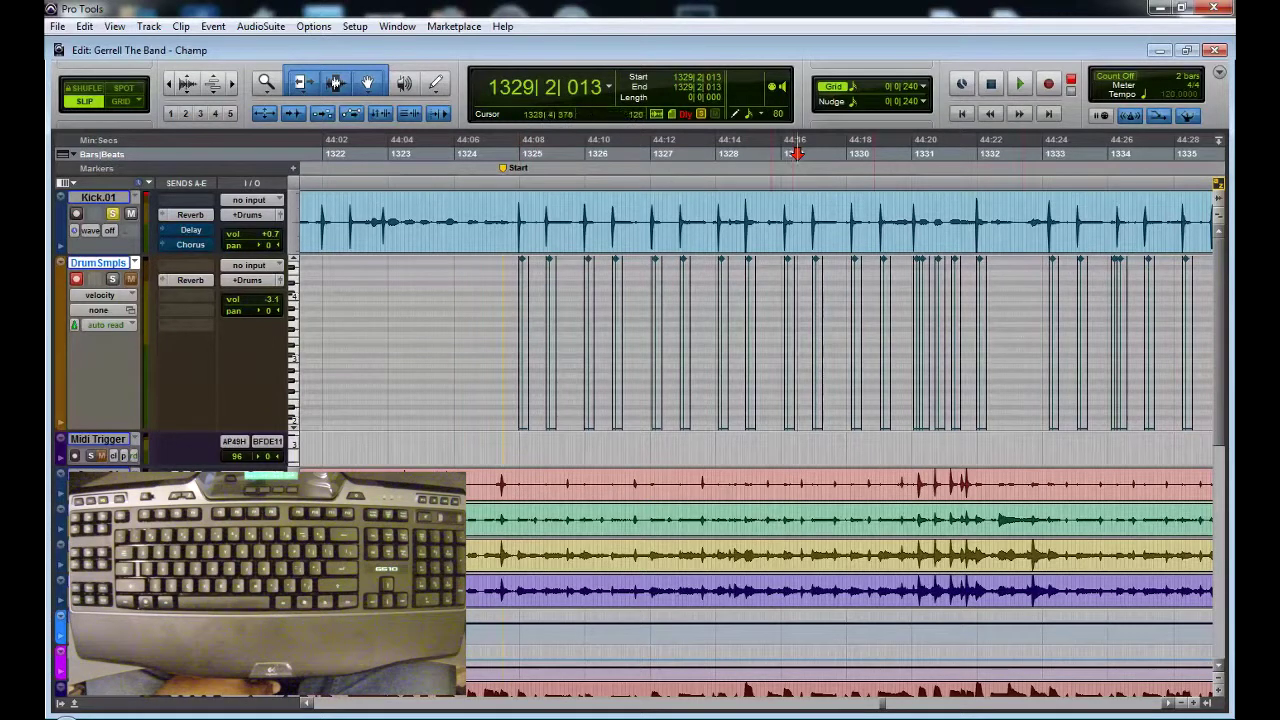
pyautogui.click(787, 259)
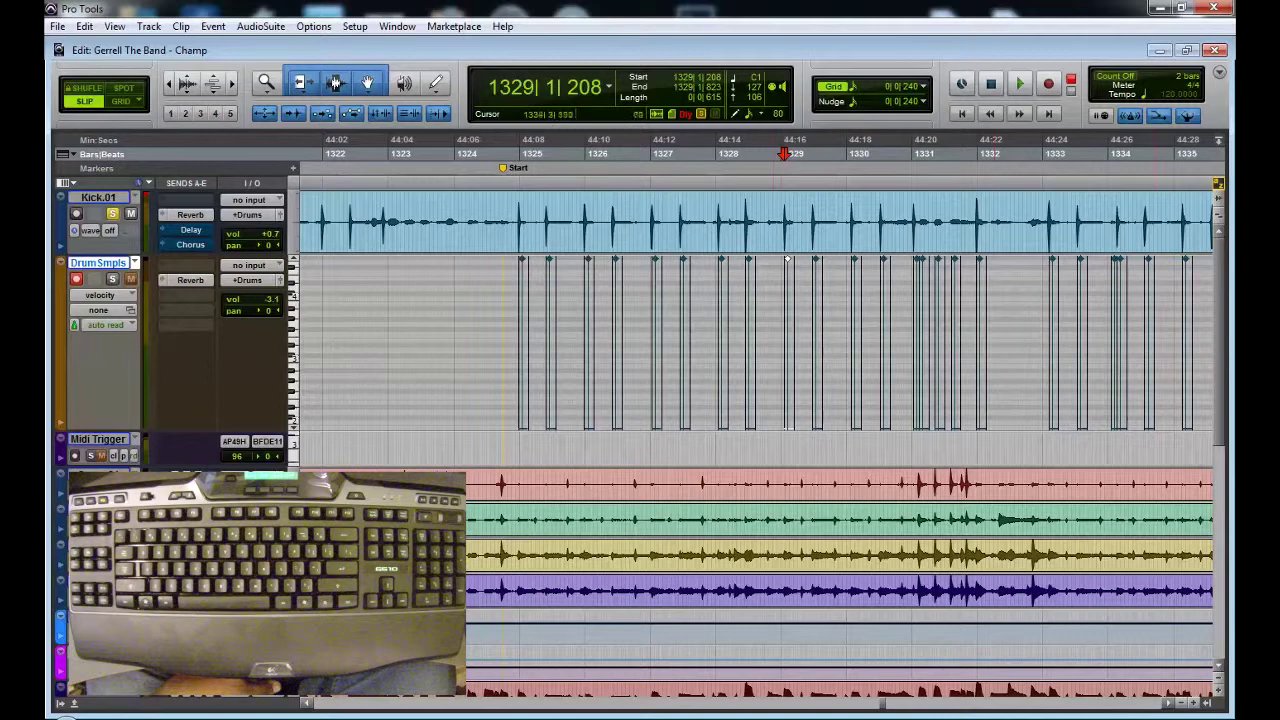
pyautogui.hscroll(2, 755, 400)
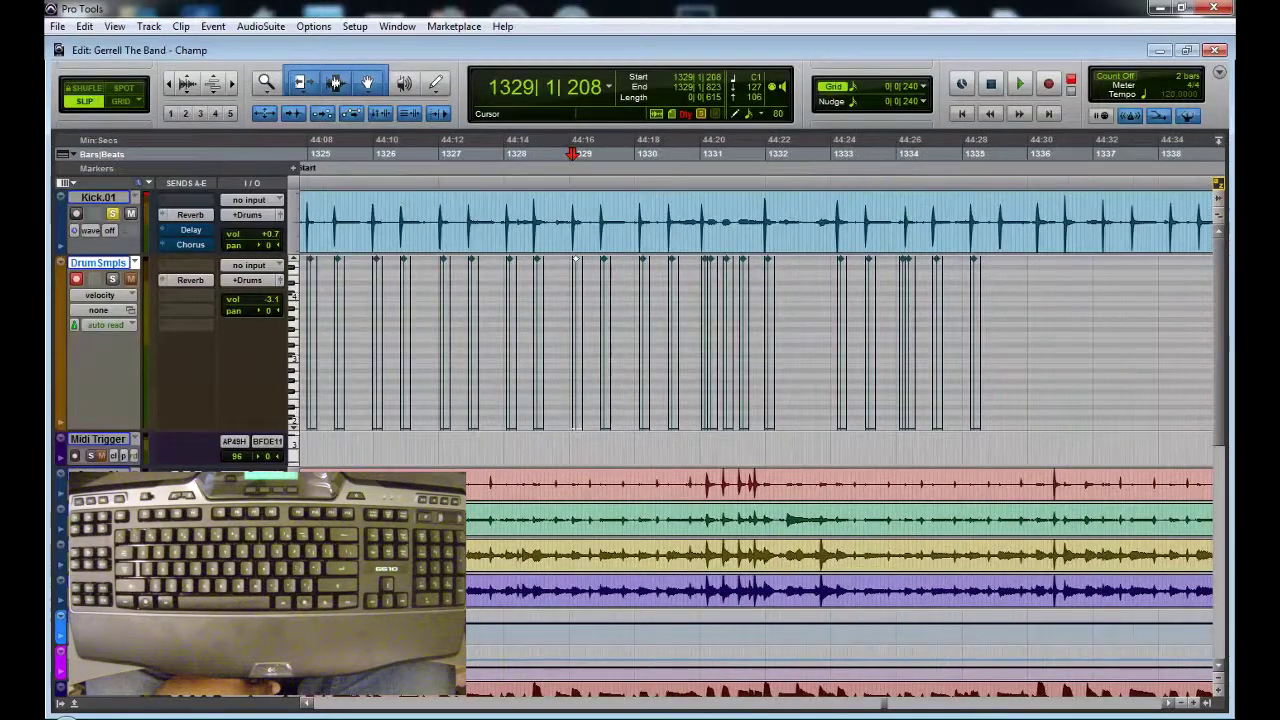